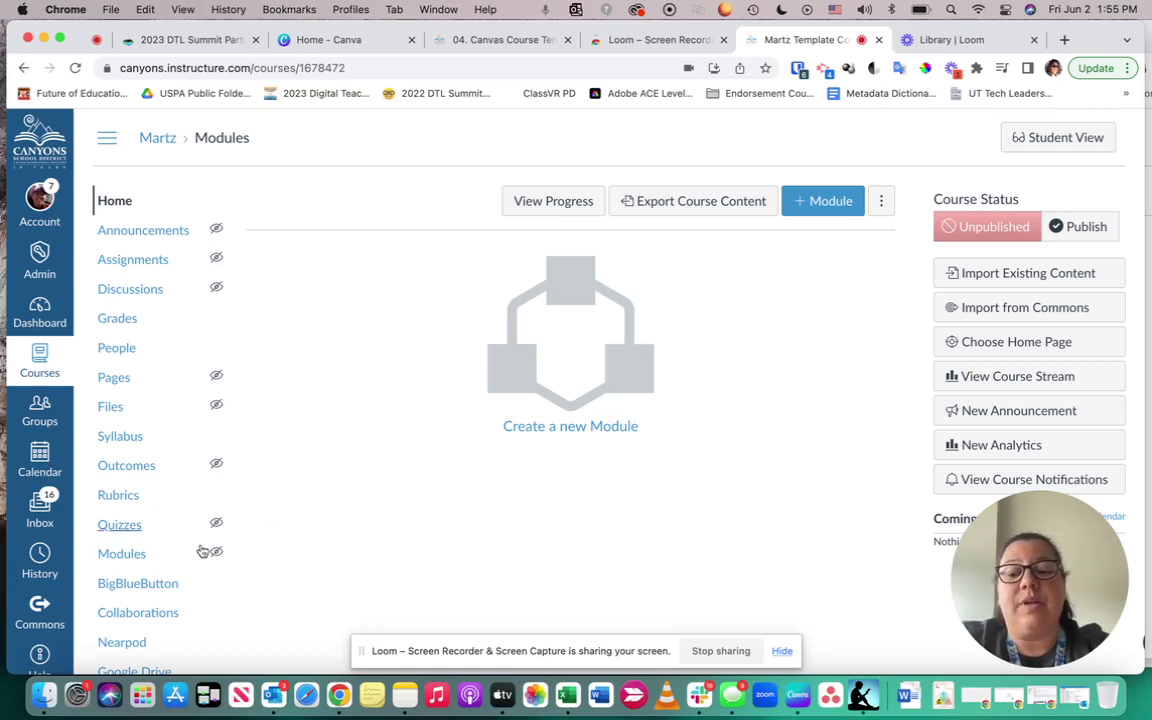
Open Commons and filter the resources to Canyons School District approved ones with the Templates content type
{"action": "left_click", "coordinate": [35, 610]}
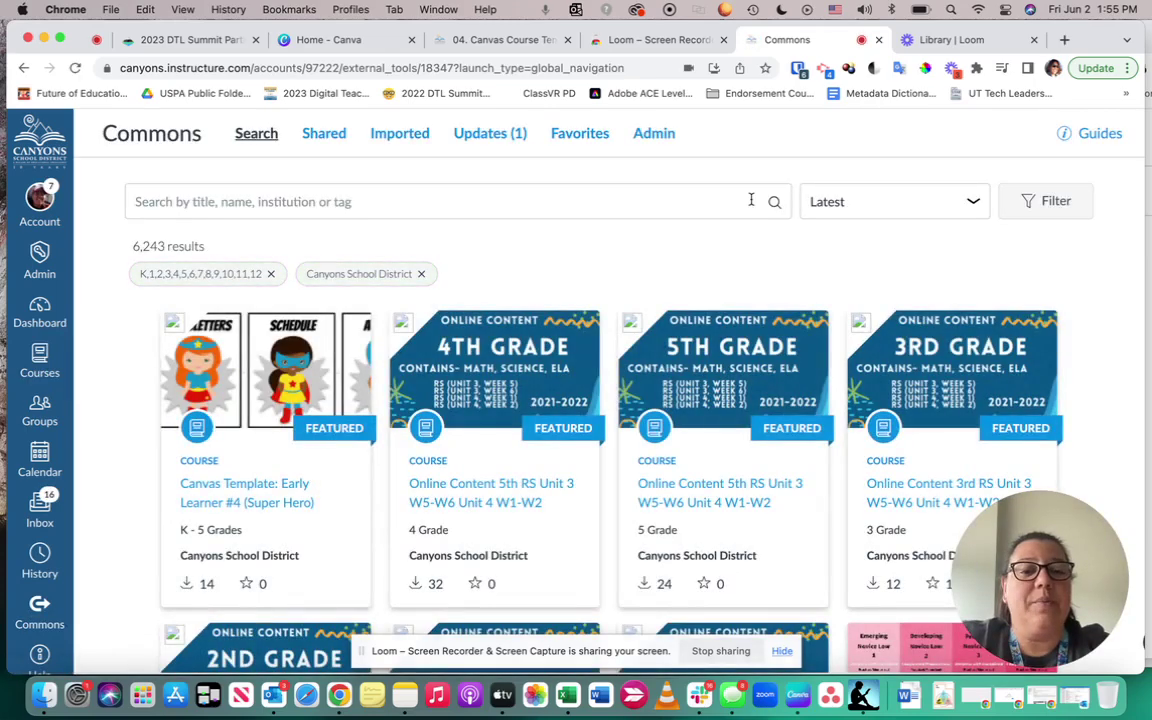
{"action": "left_click", "coordinate": [1049, 200]}
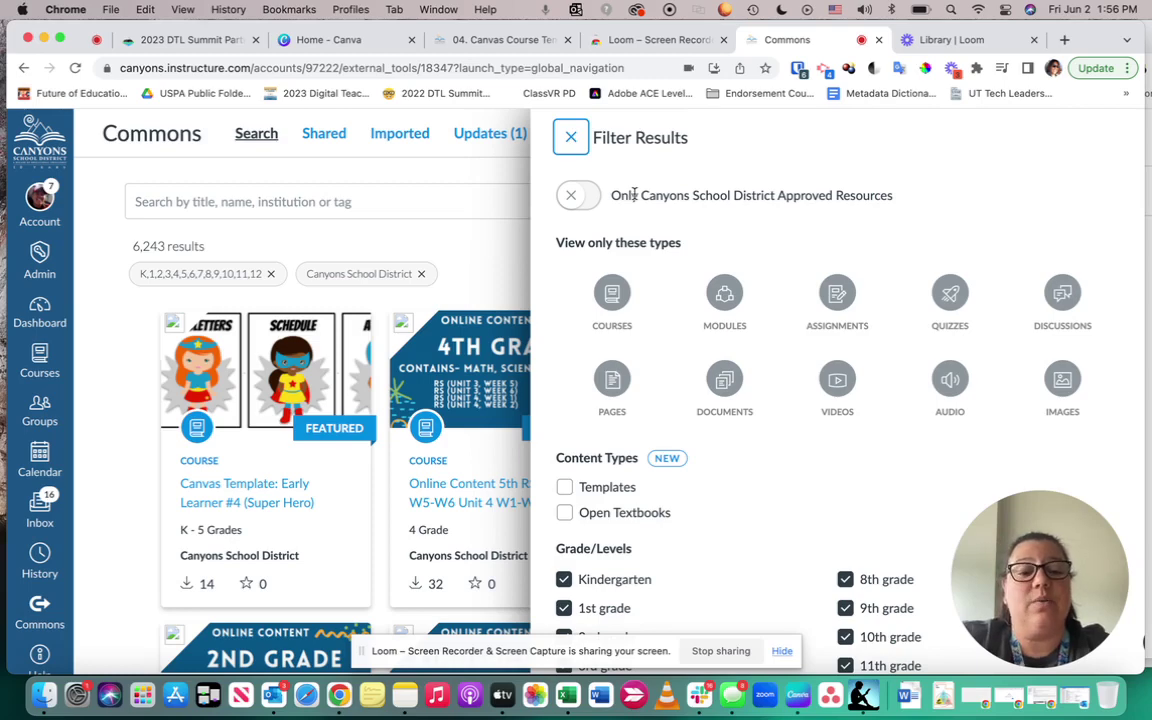
{"action": "left_click", "coordinate": [576, 198]}
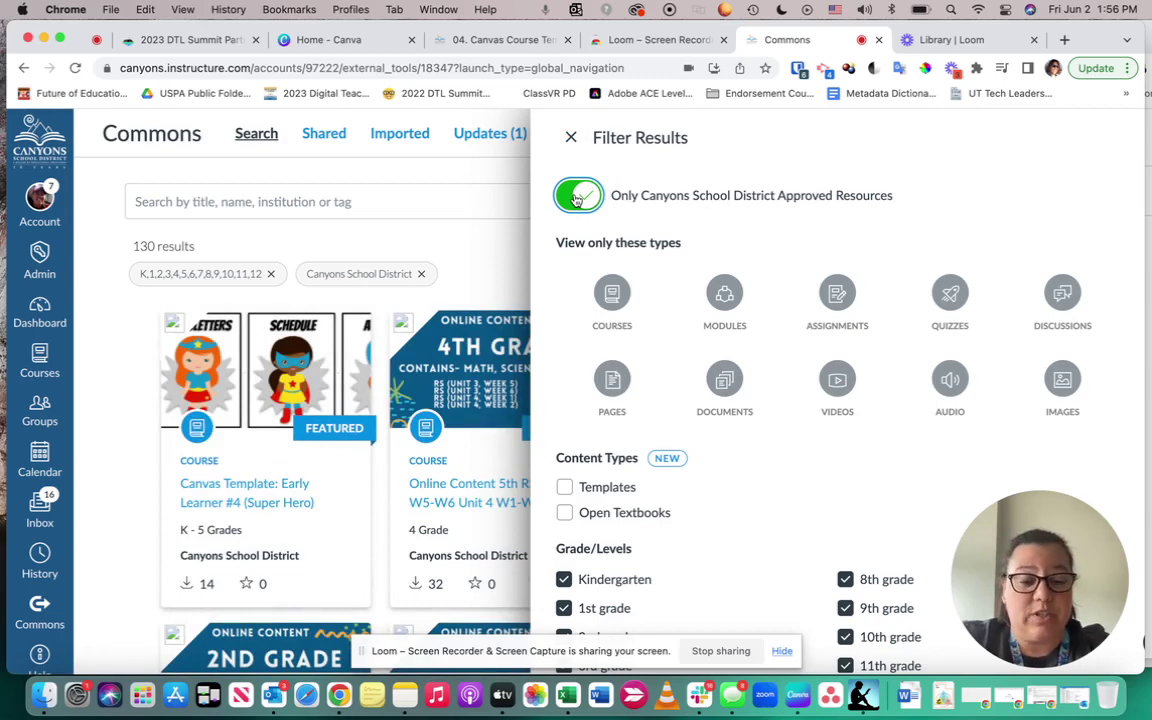
{"action": "left_click", "coordinate": [565, 487]}
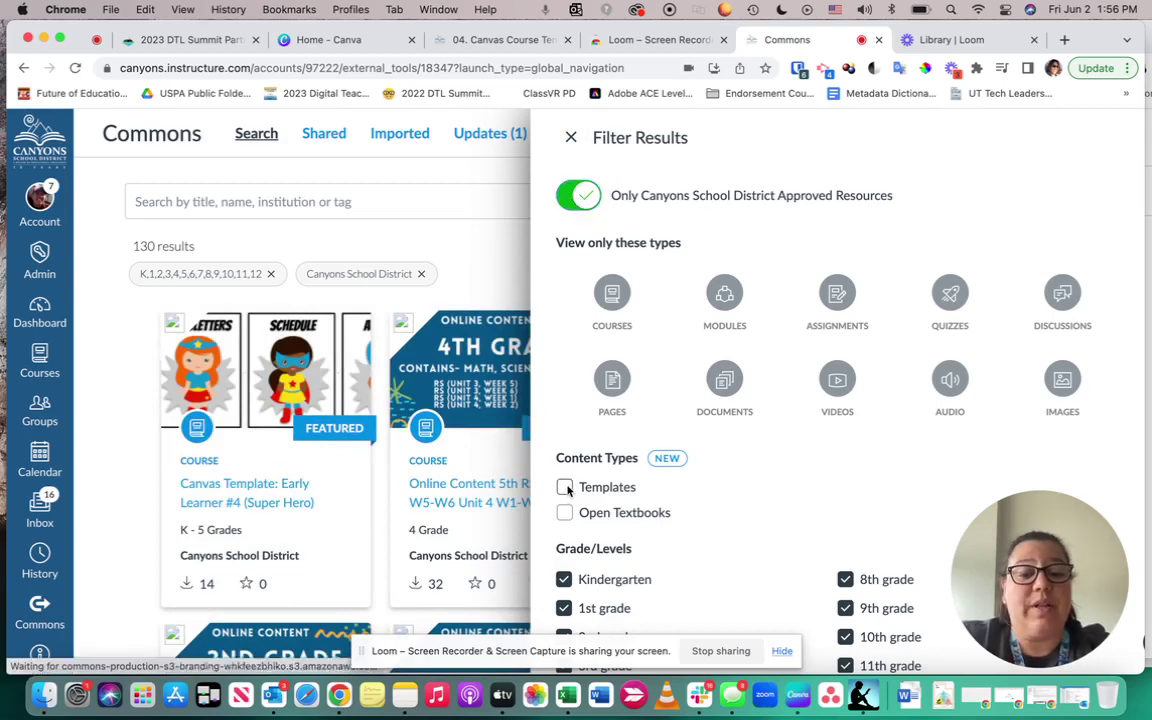
{"action": "left_click", "coordinate": [565, 487]}
Search the filtered Commons resources for "Canyons School District"
{"action": "left_click", "coordinate": [423, 202]}
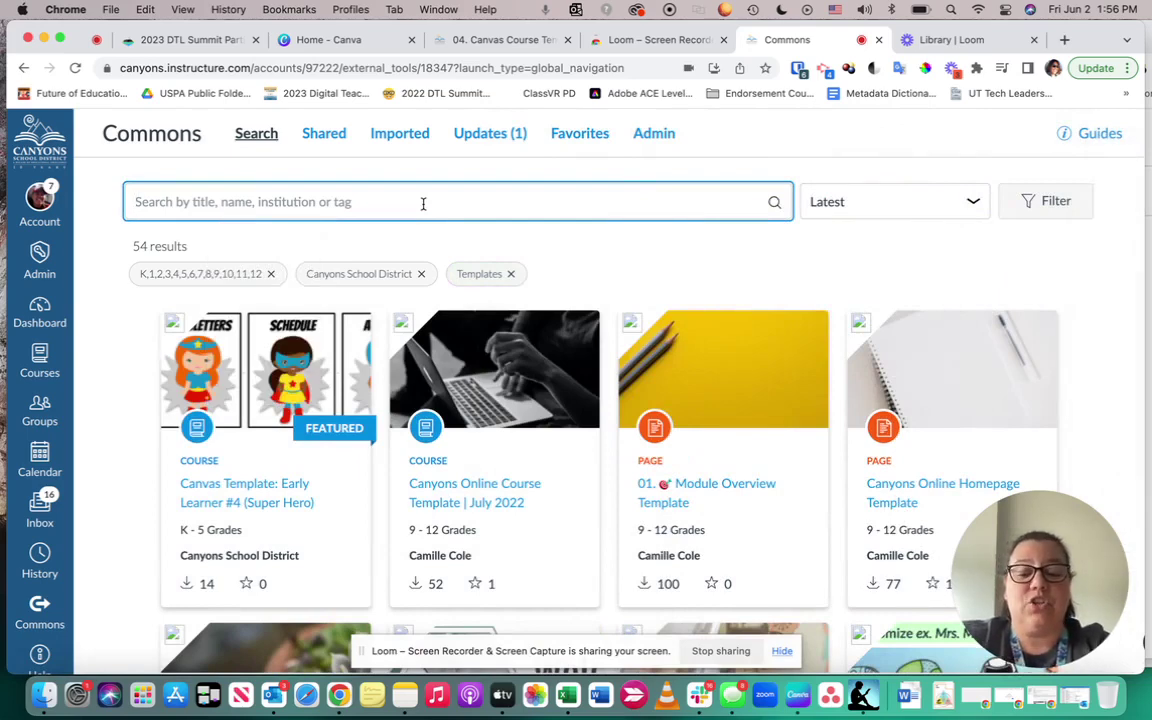
{"action": "type", "text": "Canyons S"}
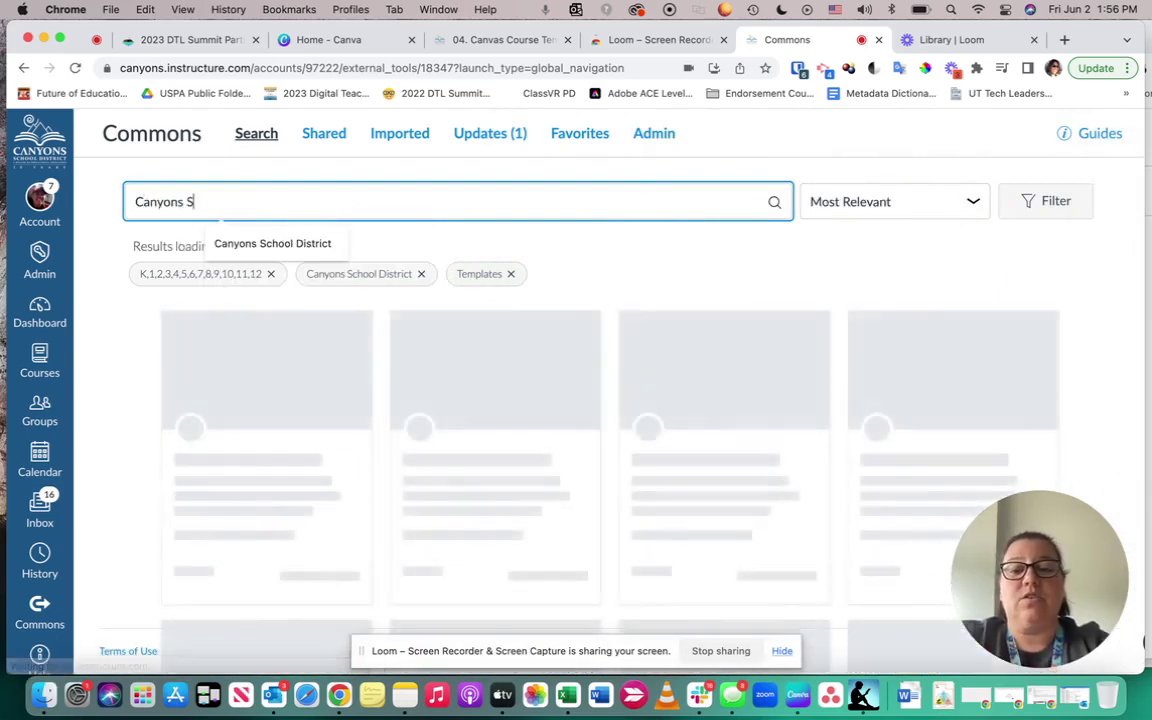
{"action": "type", "text": "chool District"}
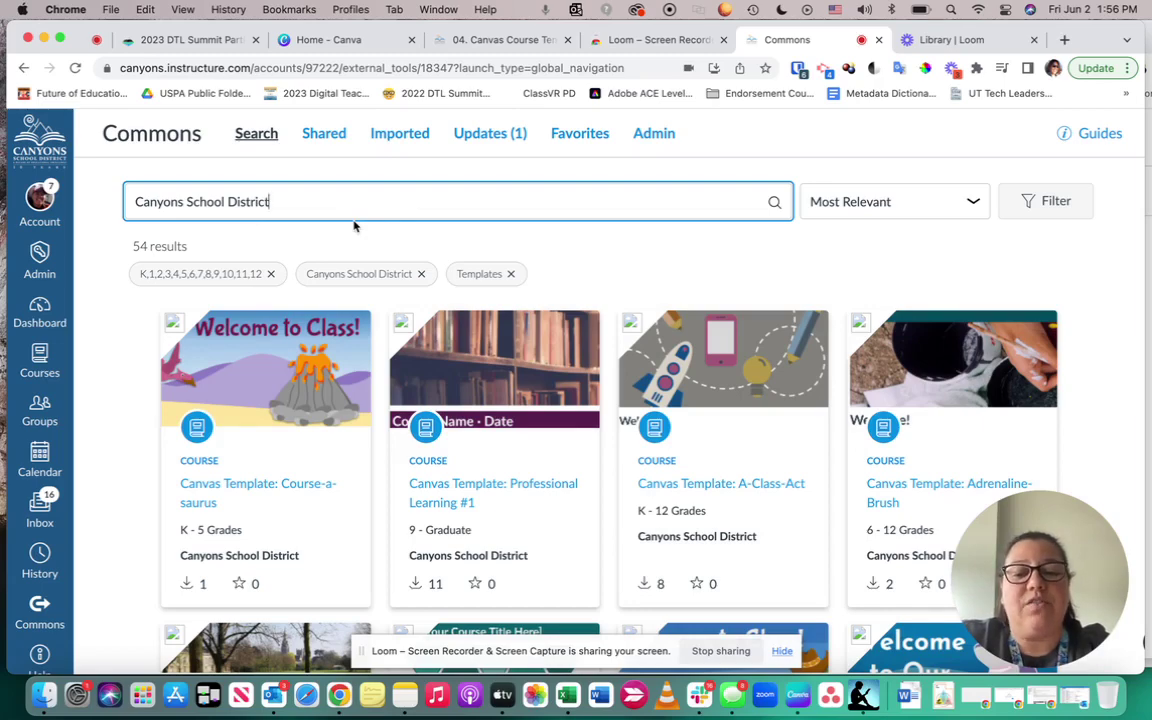
Browse the template results and open the course "Canvas Template: Secondary-4D-Abstract"
{"action": "scroll", "coordinate": [353, 226], "scroll_direction": "down", "scroll_amount": 5}
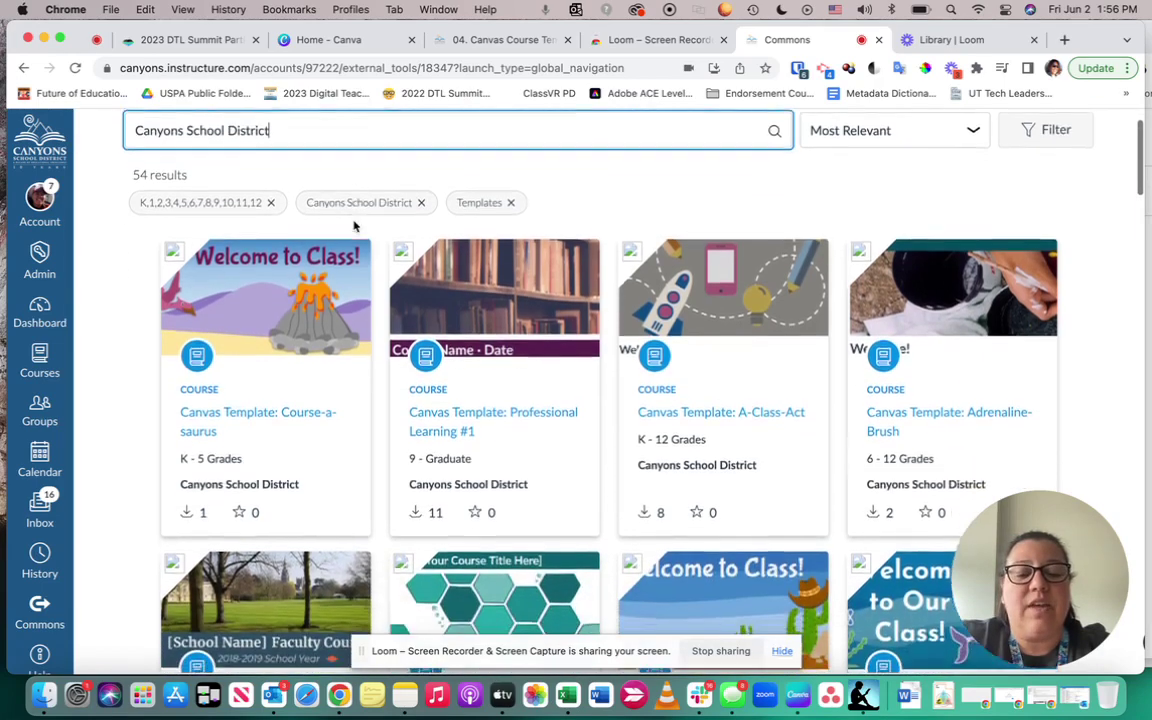
{"action": "scroll", "coordinate": [353, 226], "scroll_direction": "down", "scroll_amount": 4}
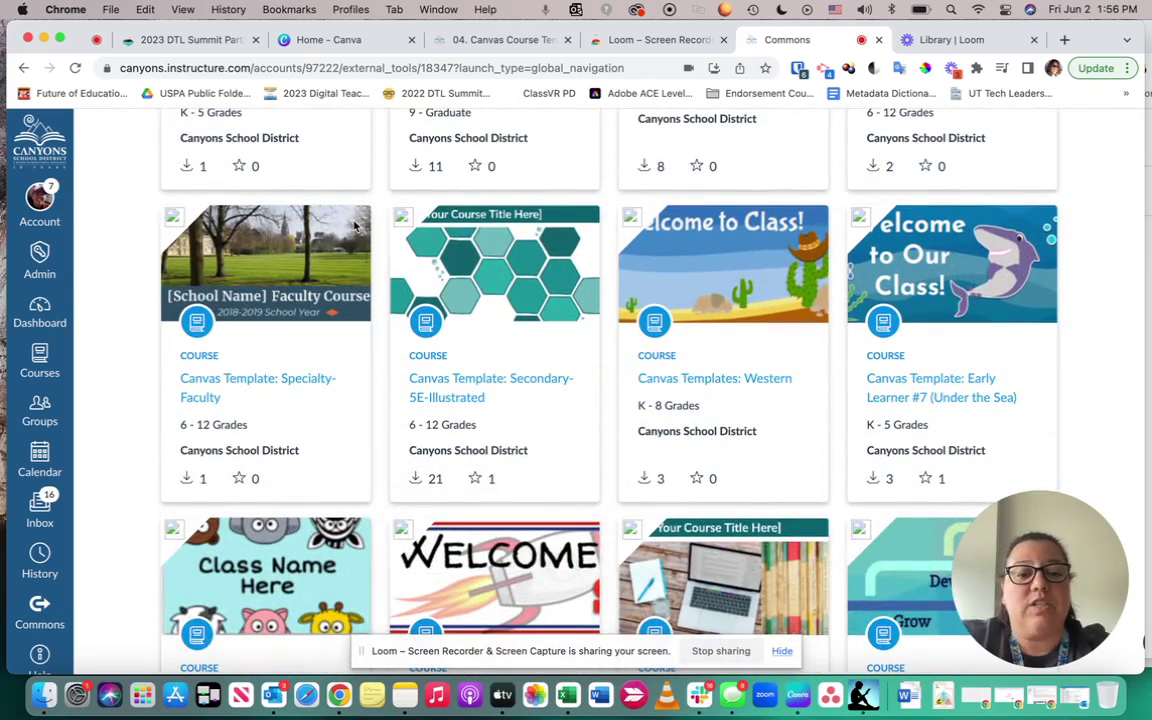
{"action": "scroll", "coordinate": [353, 226], "scroll_direction": "down", "scroll_amount": 5}
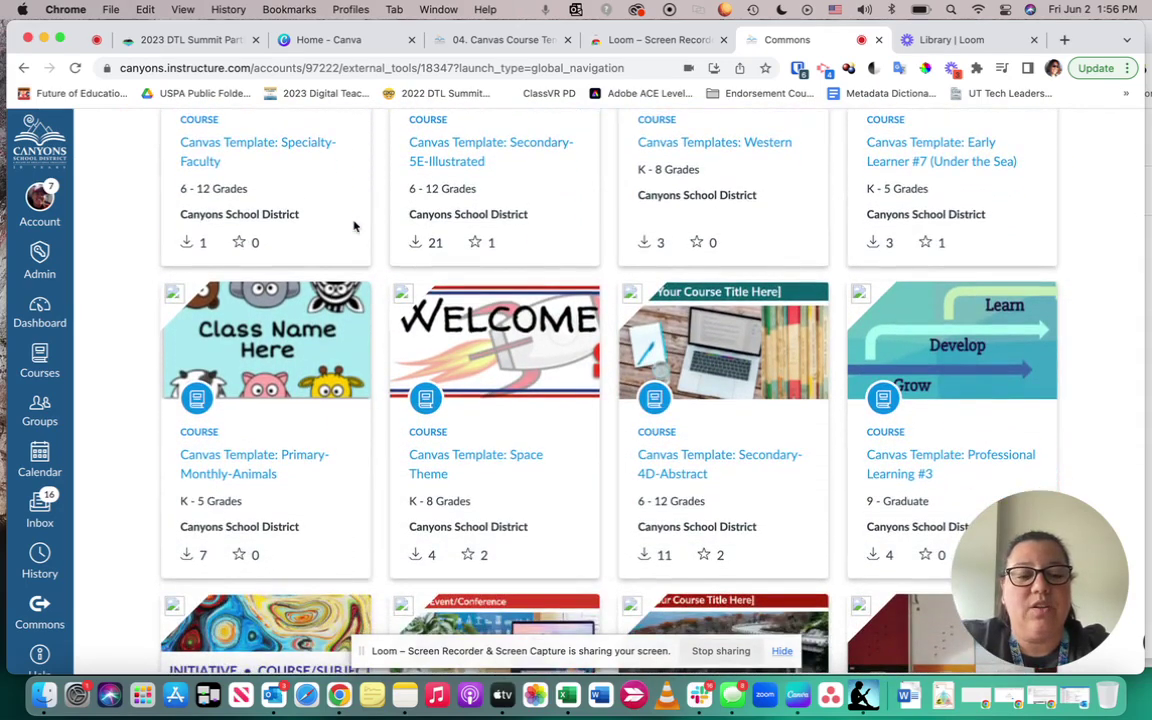
{"action": "scroll", "coordinate": [353, 226], "scroll_direction": "down", "scroll_amount": 1}
{"action": "scroll", "coordinate": [355, 226], "scroll_direction": "down", "scroll_amount": 2}
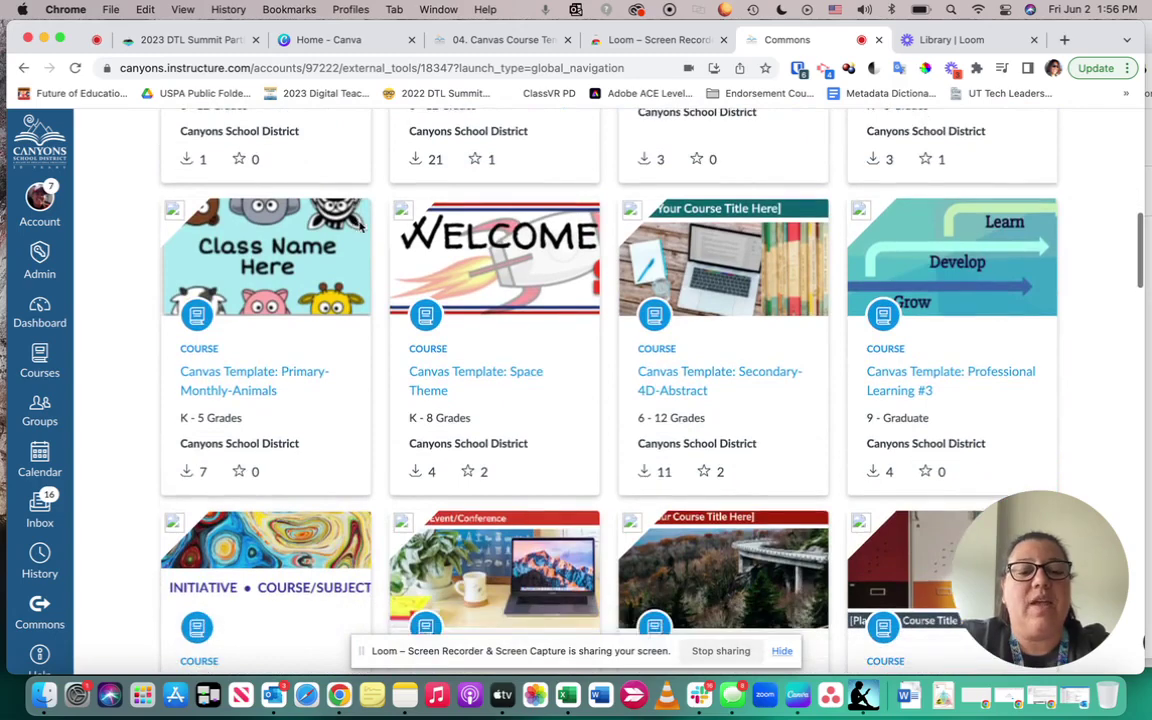
{"action": "left_click", "coordinate": [666, 378]}
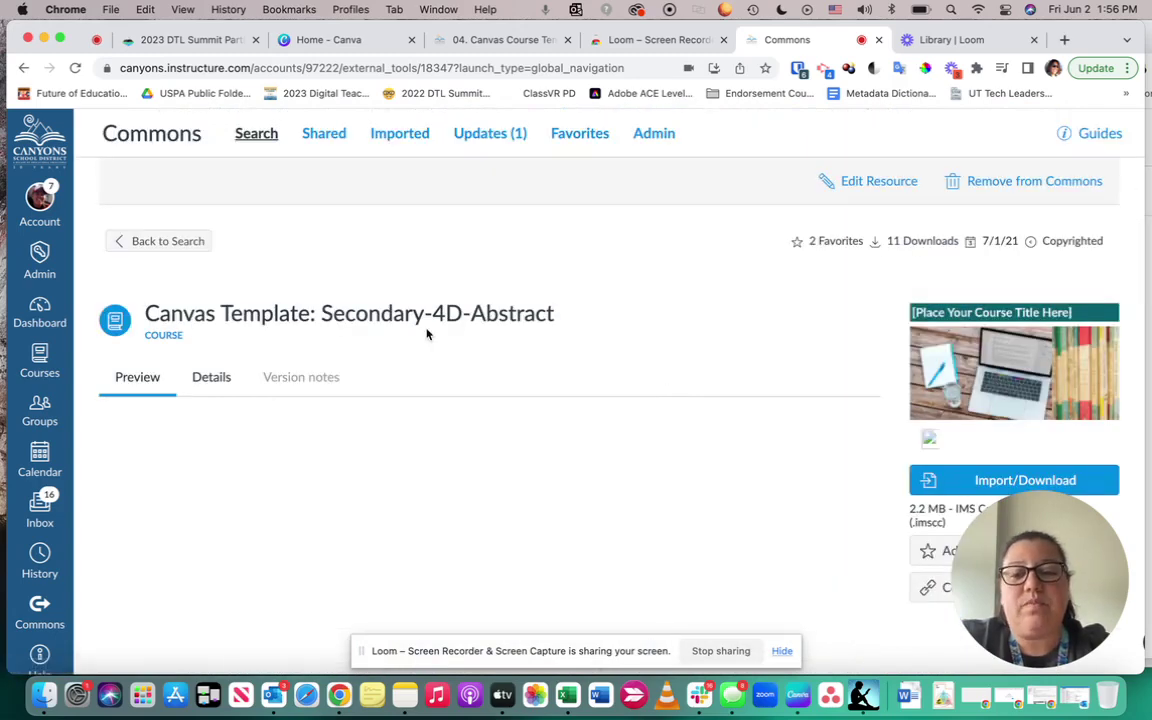
Look through the template's list of pages and preview its Home Page
{"action": "scroll", "coordinate": [426, 334], "scroll_direction": "down", "scroll_amount": 3}
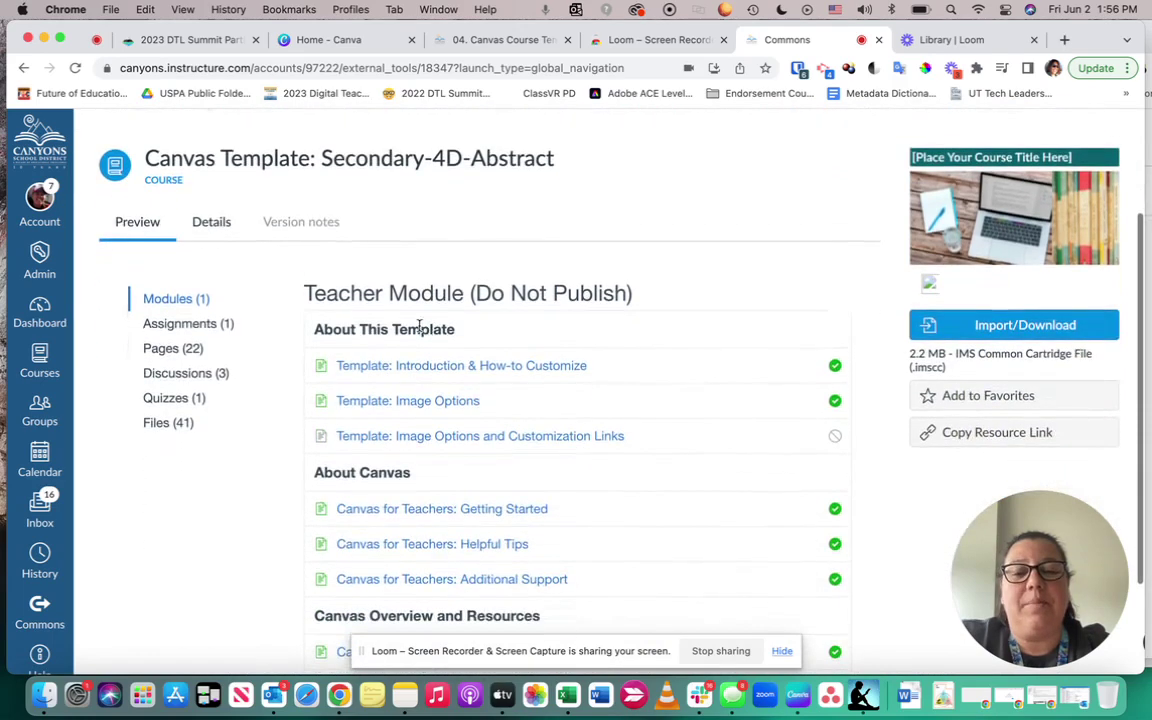
{"action": "left_click", "coordinate": [175, 350]}
{"action": "scroll", "coordinate": [345, 272], "scroll_direction": "down", "scroll_amount": 2}
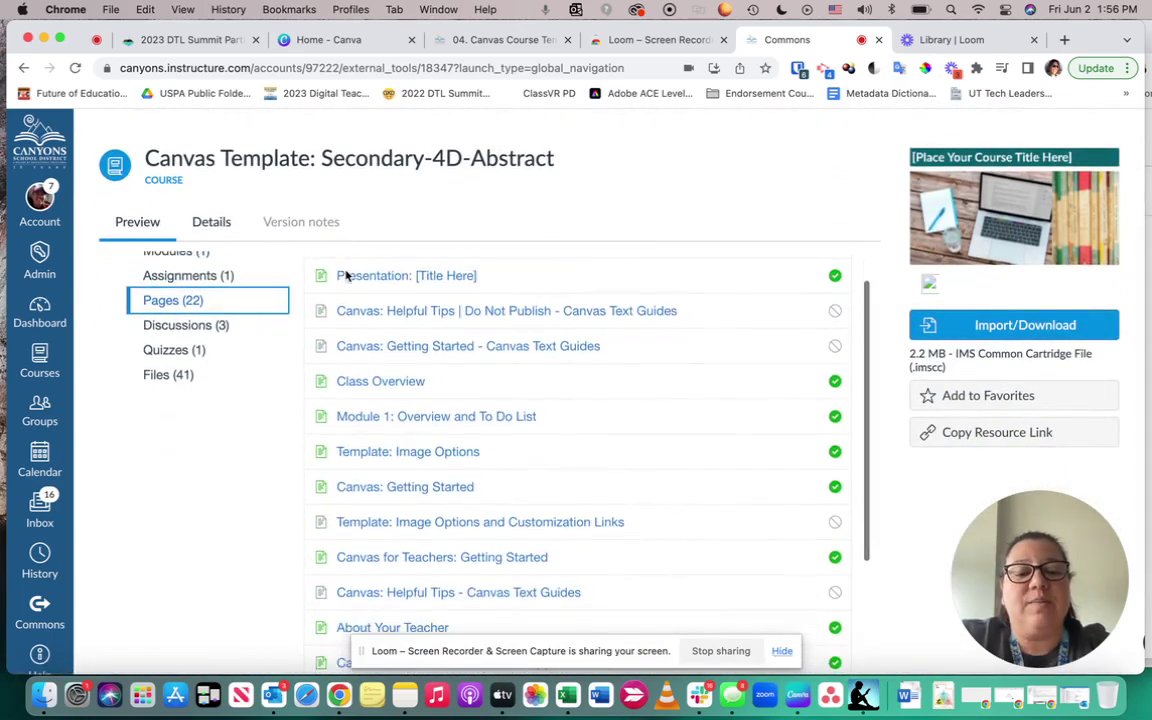
{"action": "scroll", "coordinate": [346, 275], "scroll_direction": "down", "scroll_amount": 6}
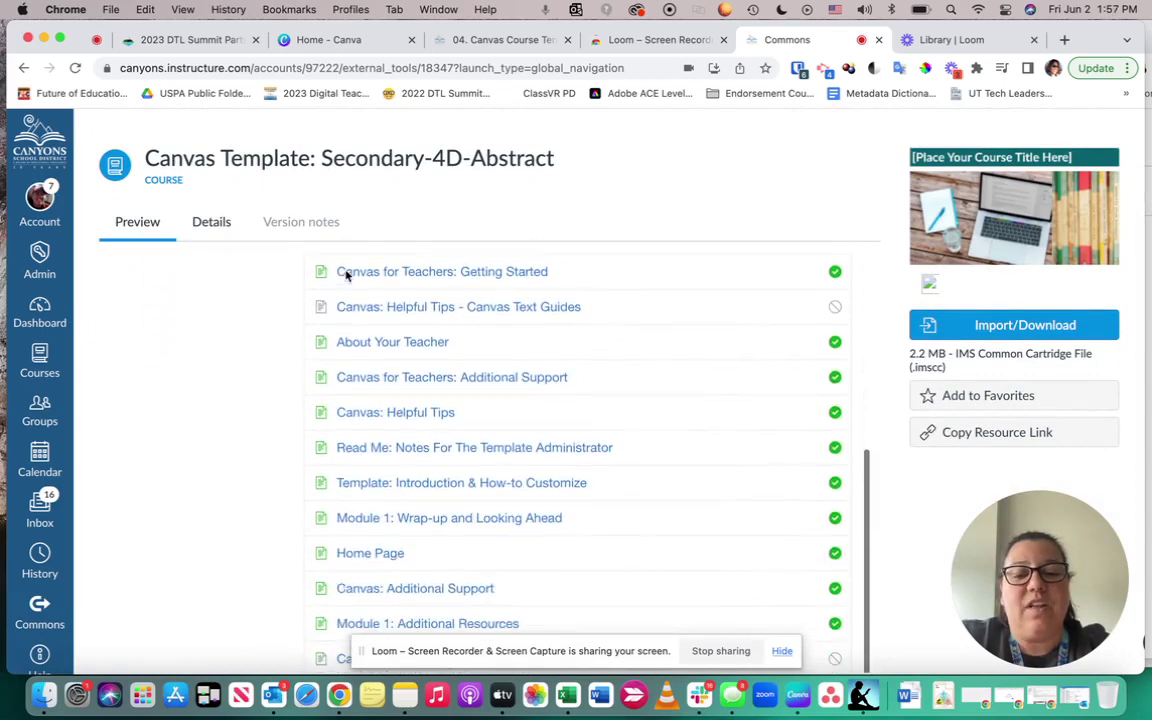
{"action": "scroll", "coordinate": [346, 275], "scroll_direction": "up", "scroll_amount": 8}
{"action": "scroll", "coordinate": [346, 275], "scroll_direction": "down", "scroll_amount": 10}
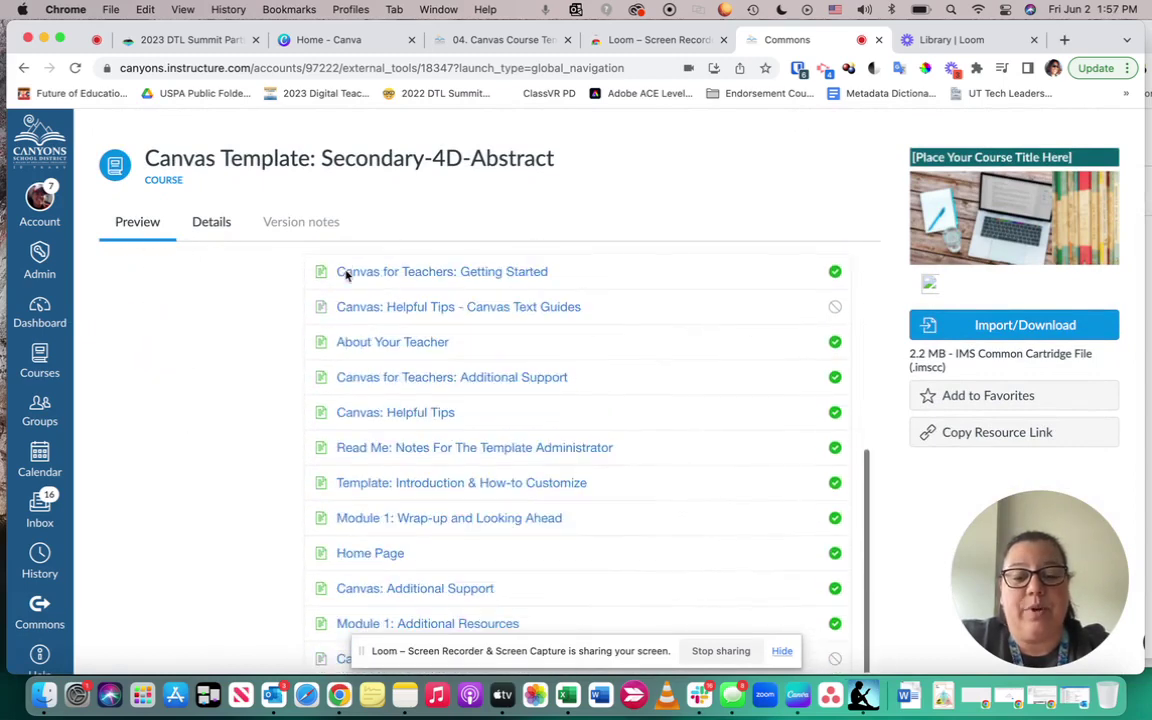
{"action": "left_click", "coordinate": [370, 553]}
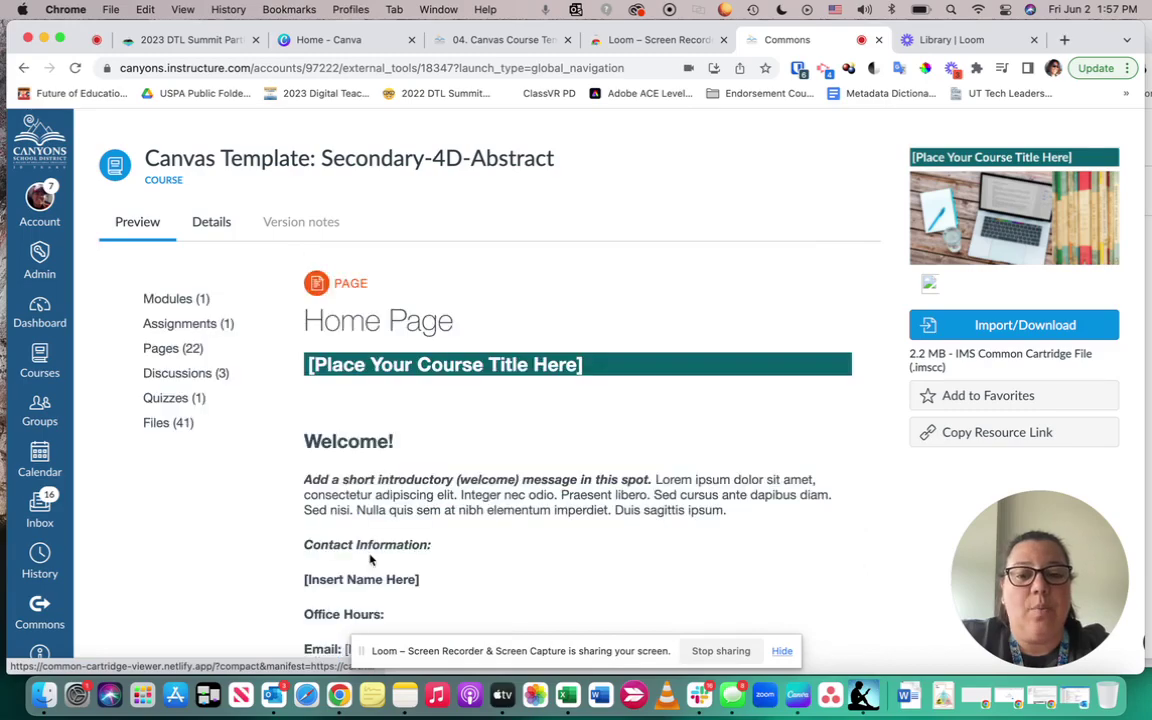
{"action": "scroll", "coordinate": [400, 443], "scroll_direction": "down", "scroll_amount": 8}
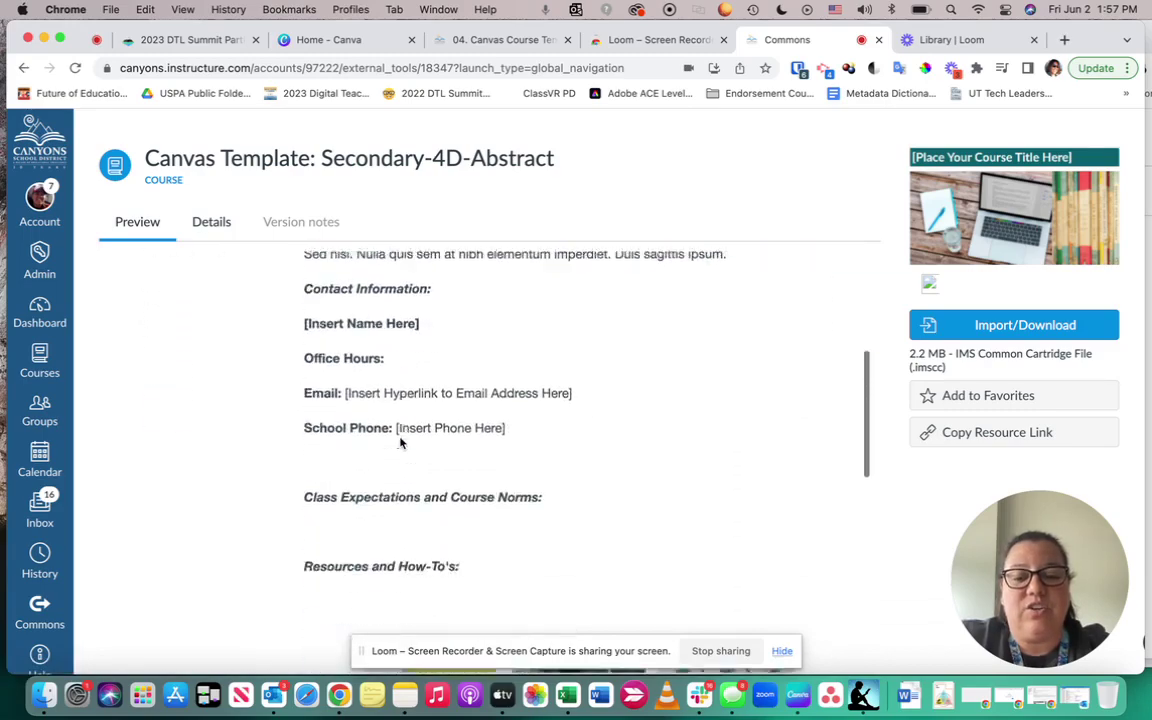
{"action": "scroll", "coordinate": [400, 443], "scroll_direction": "up", "scroll_amount": 8}
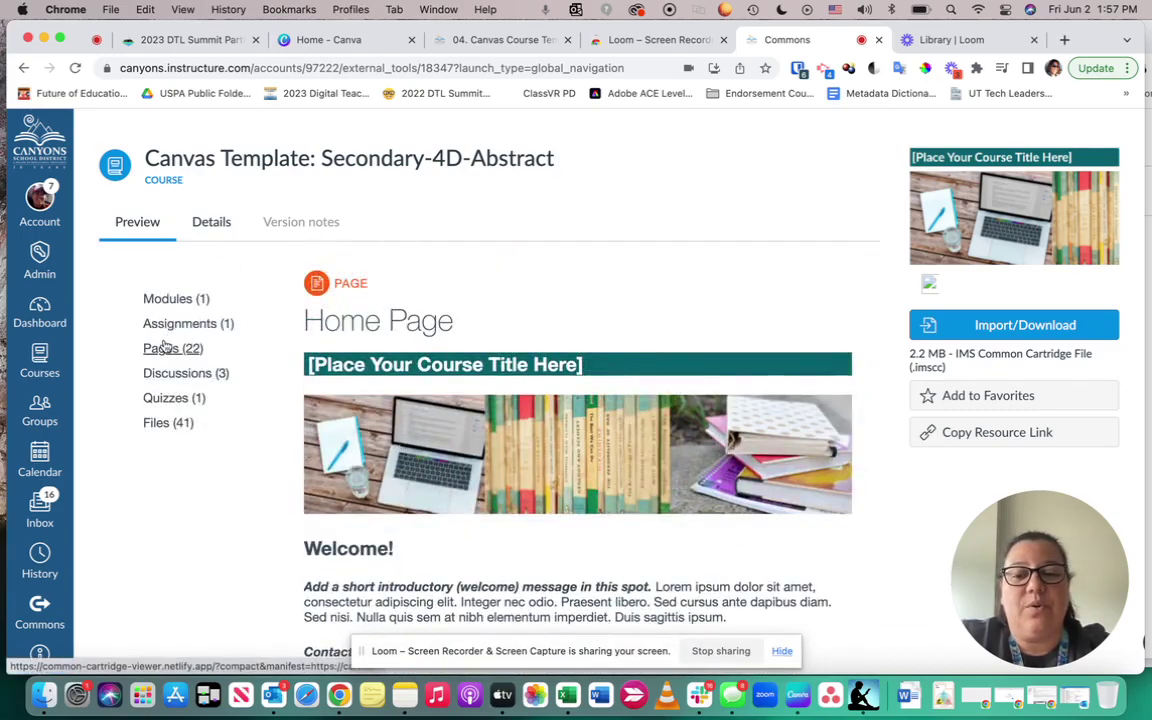
Preview the template's page "Canvas: Helpful Tips - Canvas Text Guides" and look through its contents
{"action": "left_click", "coordinate": [165, 347]}
{"action": "scroll", "coordinate": [476, 345], "scroll_direction": "down", "scroll_amount": 4}
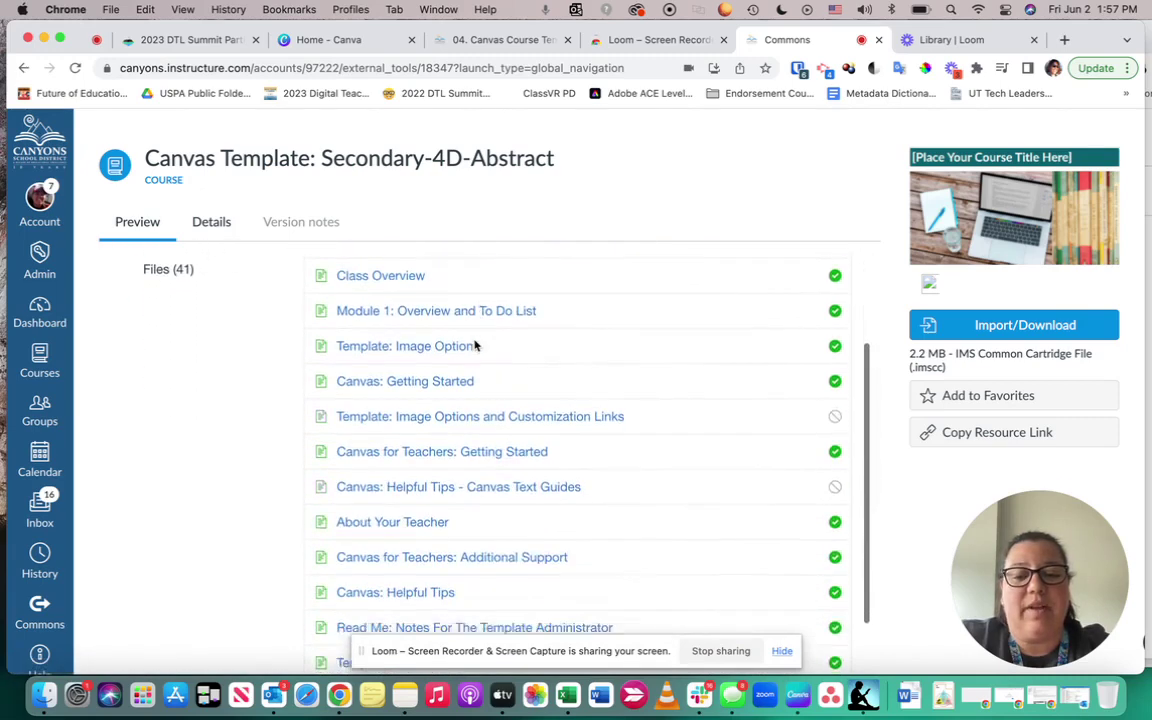
{"action": "scroll", "coordinate": [476, 345], "scroll_direction": "down", "scroll_amount": 1}
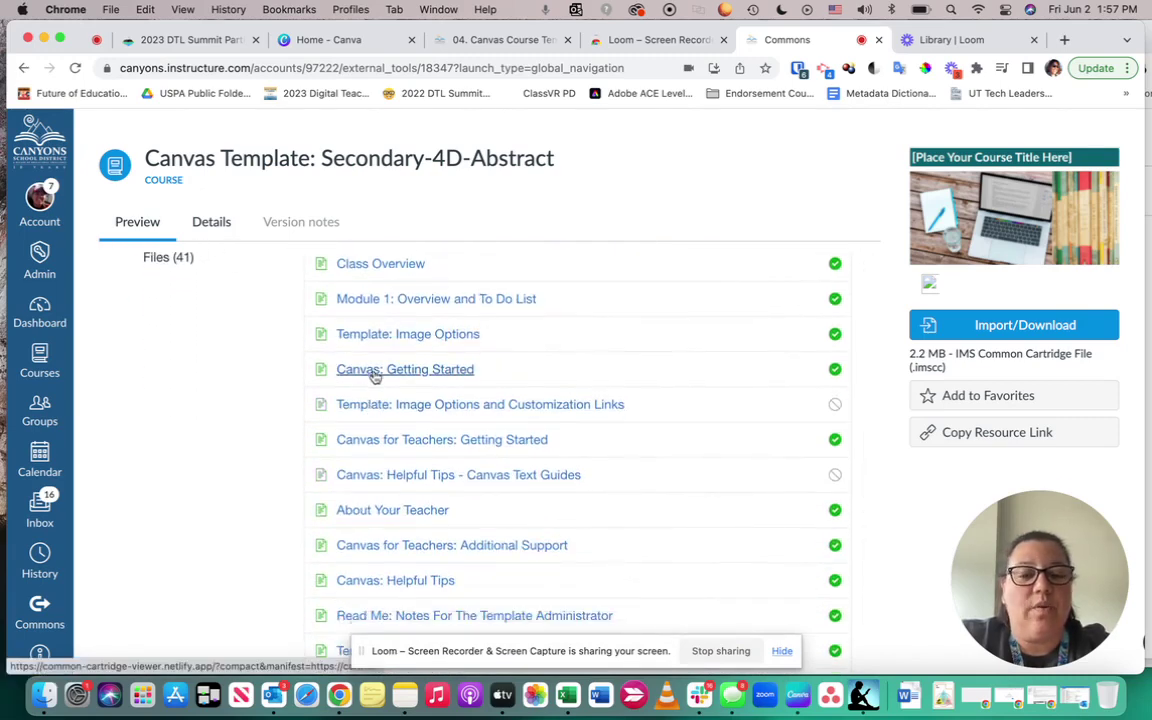
{"action": "scroll", "coordinate": [370, 444], "scroll_direction": "down", "scroll_amount": 2}
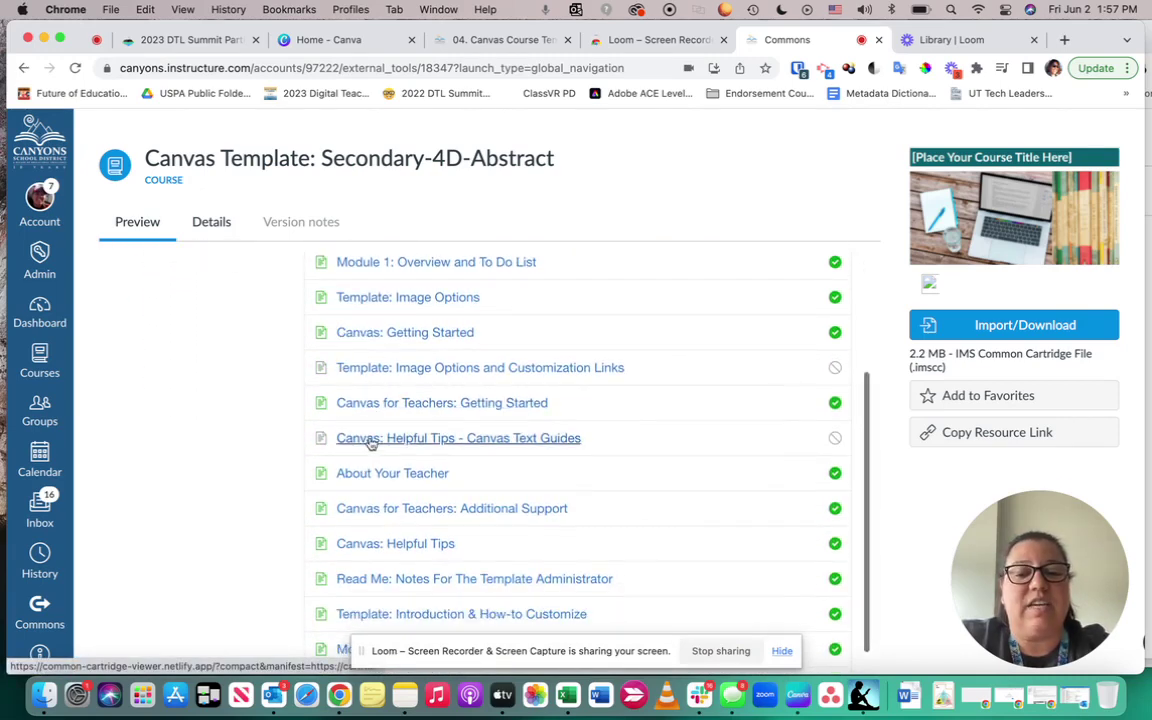
{"action": "left_click", "coordinate": [370, 440]}
{"action": "scroll", "coordinate": [374, 440], "scroll_direction": "down", "scroll_amount": 4}
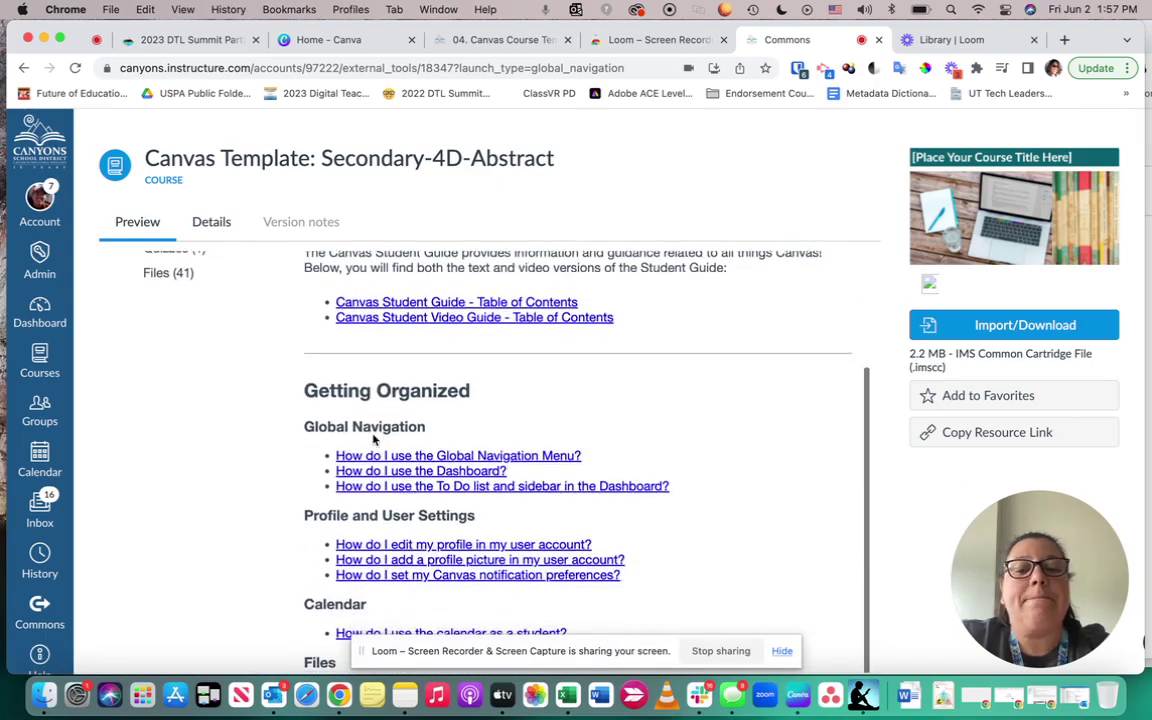
{"action": "scroll", "coordinate": [374, 440], "scroll_direction": "down", "scroll_amount": 5}
{"action": "scroll", "coordinate": [374, 440], "scroll_direction": "up", "scroll_amount": 5}
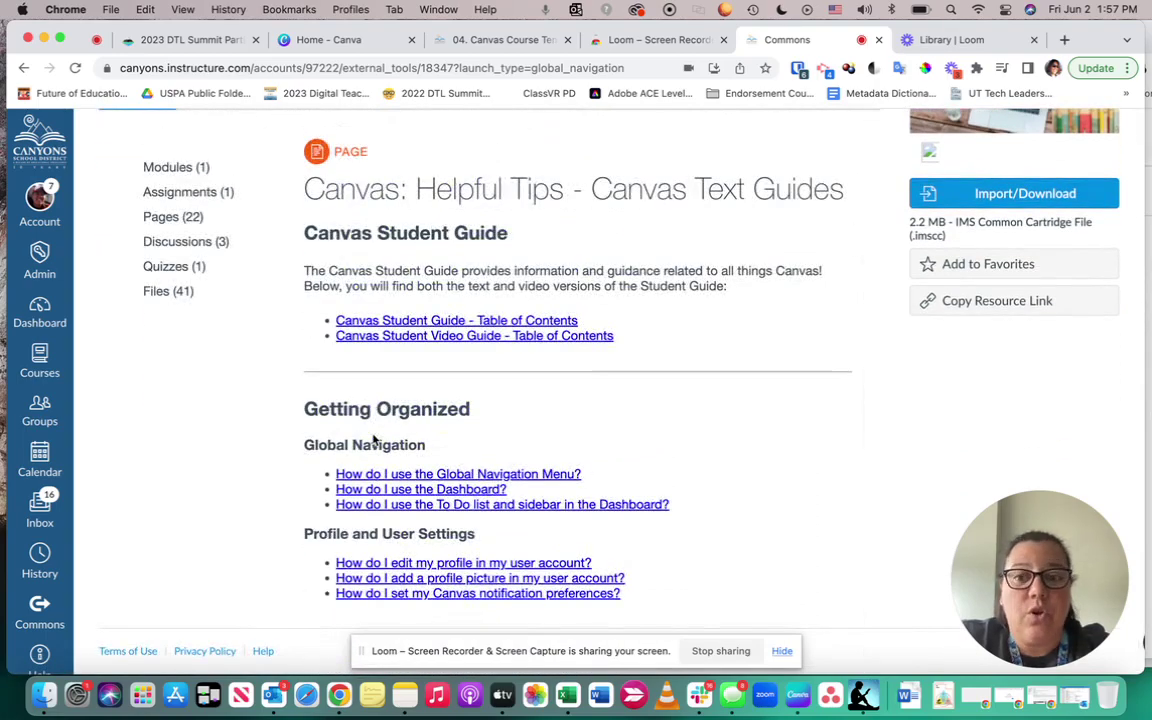
{"action": "scroll", "coordinate": [193, 391], "scroll_direction": "up", "scroll_amount": 2}
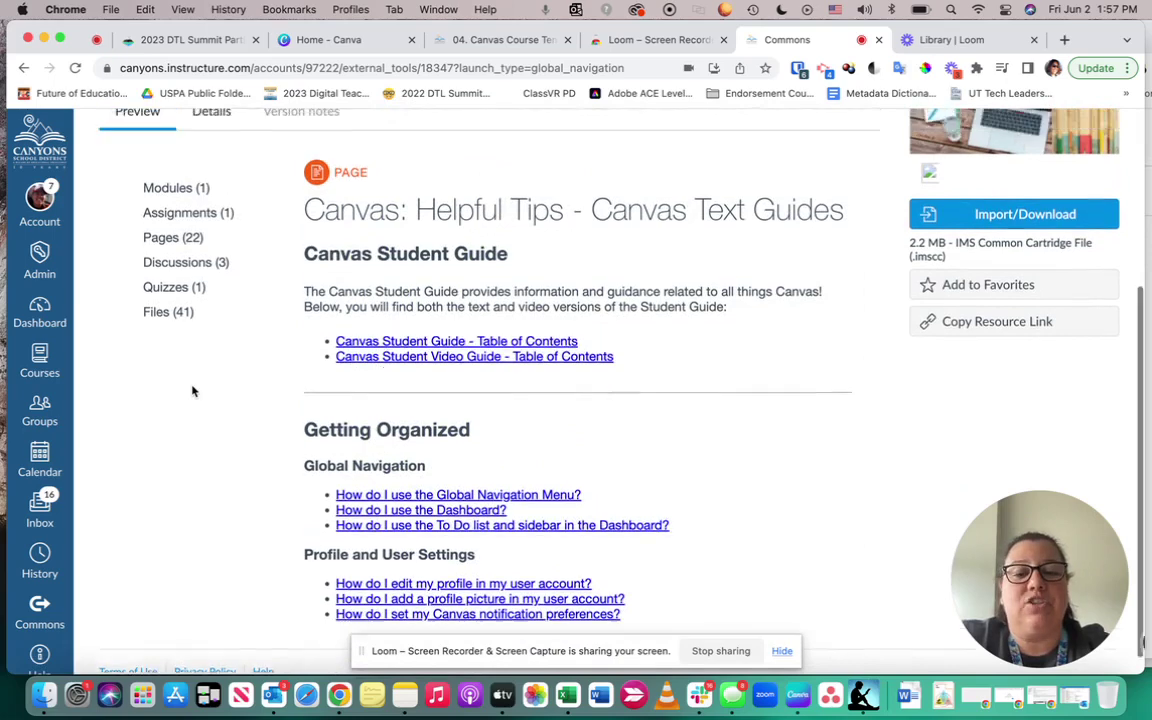
{"action": "scroll", "coordinate": [702, 348], "scroll_direction": "up", "scroll_amount": 2}
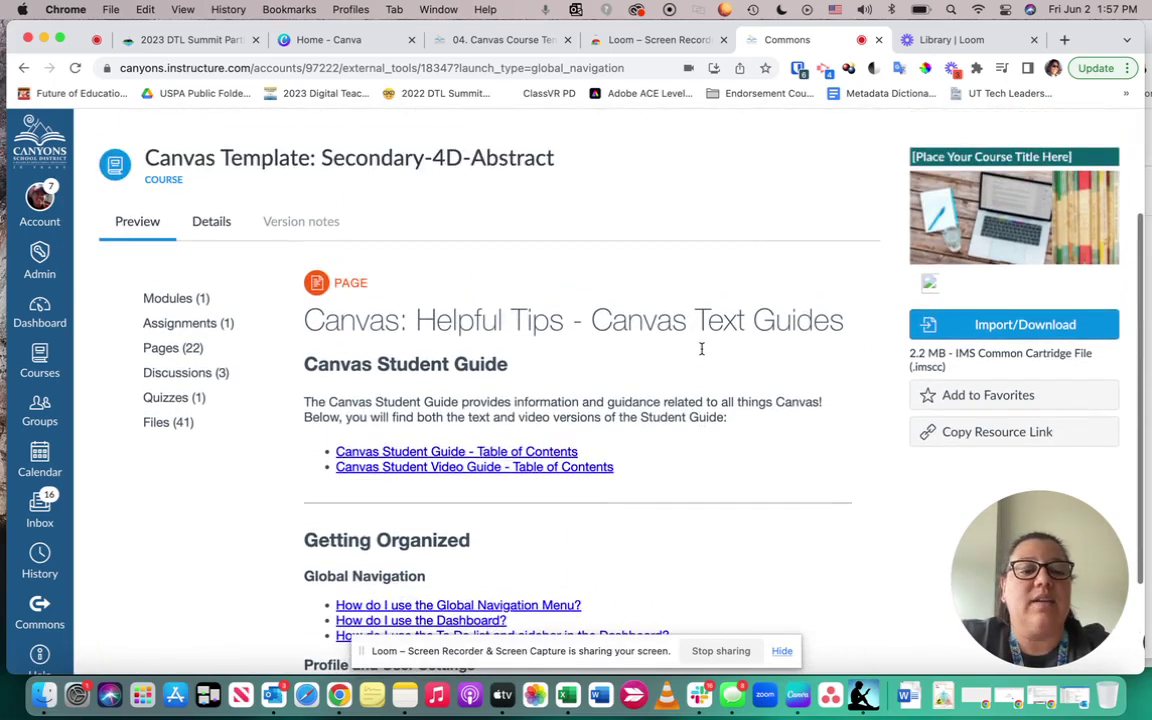
Import the template into the instructor's "Template Course", finding it by searching the course list for the instructor's surname
{"action": "left_click", "coordinate": [1003, 328]}
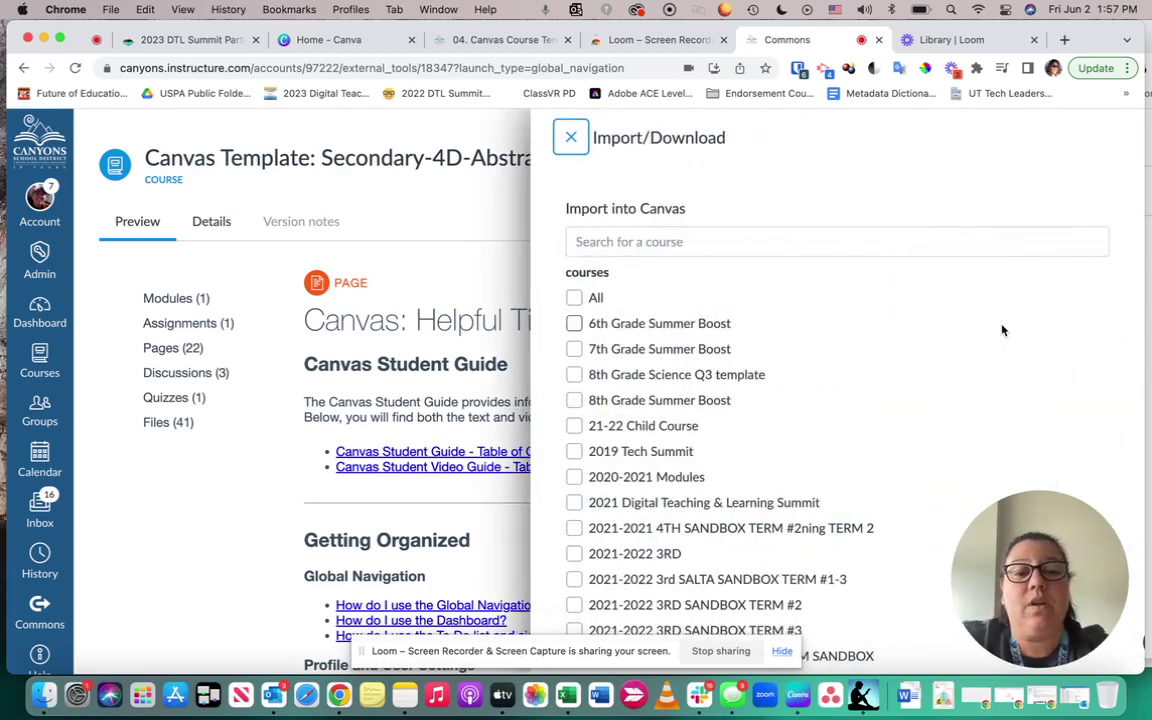
{"action": "left_click", "coordinate": [815, 244]}
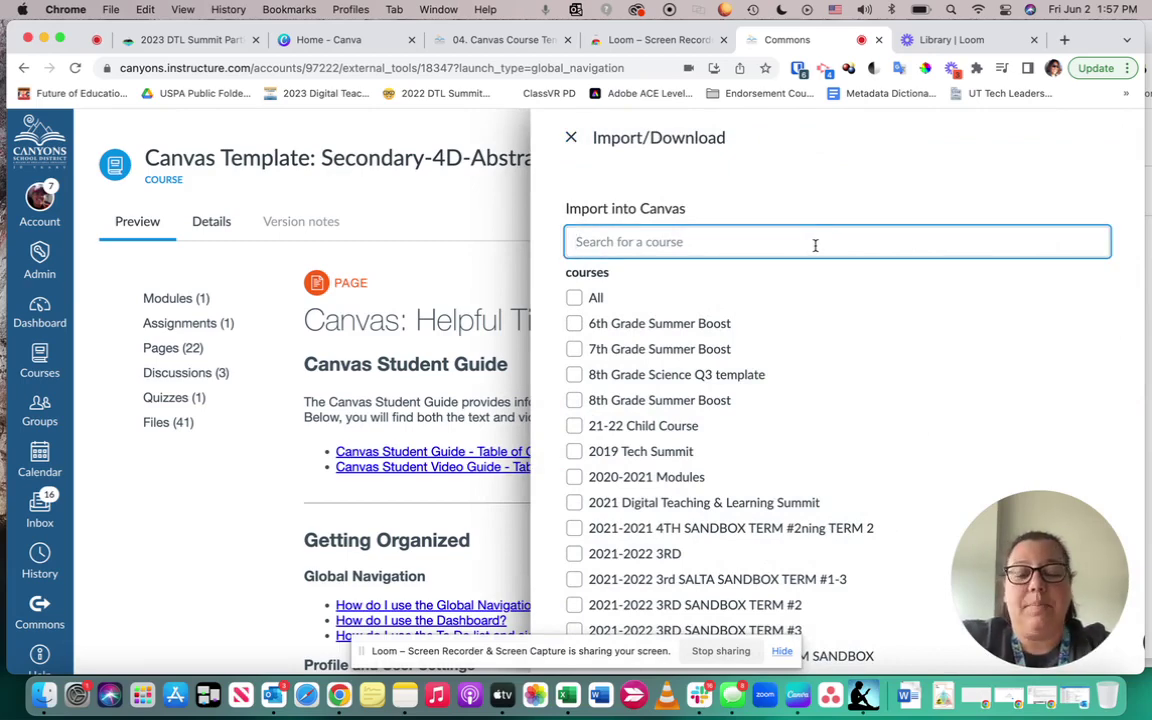
{"action": "type", "text": "Martz"}
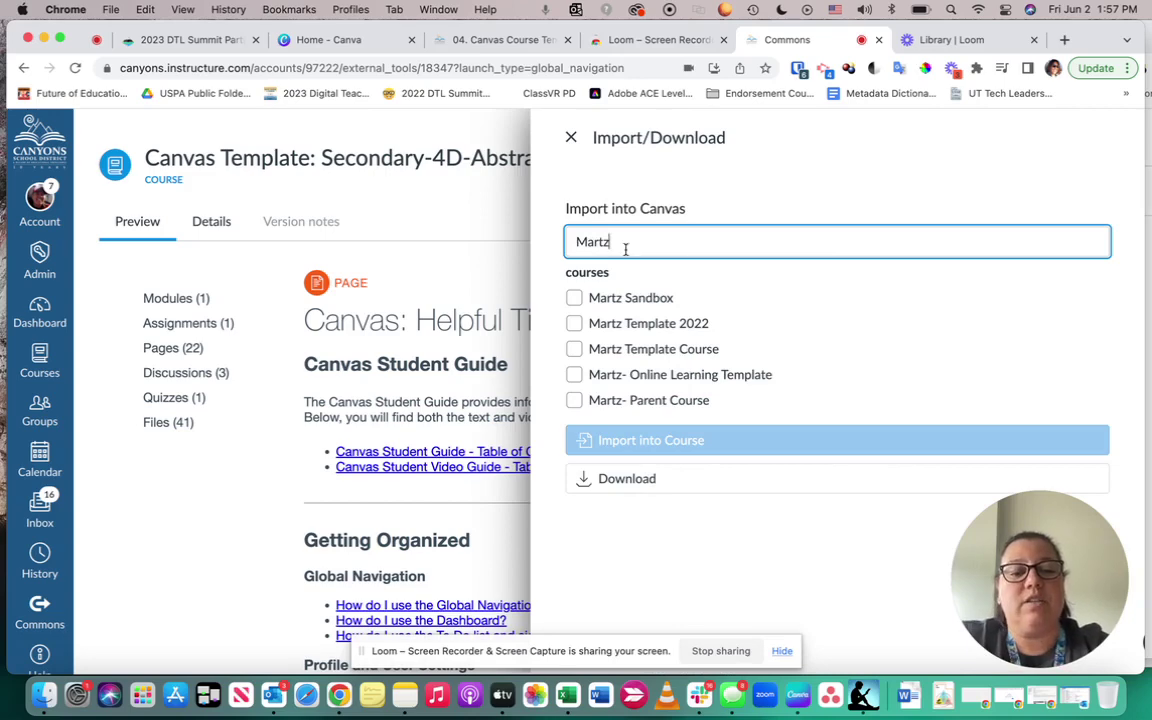
{"action": "left_click", "coordinate": [574, 349]}
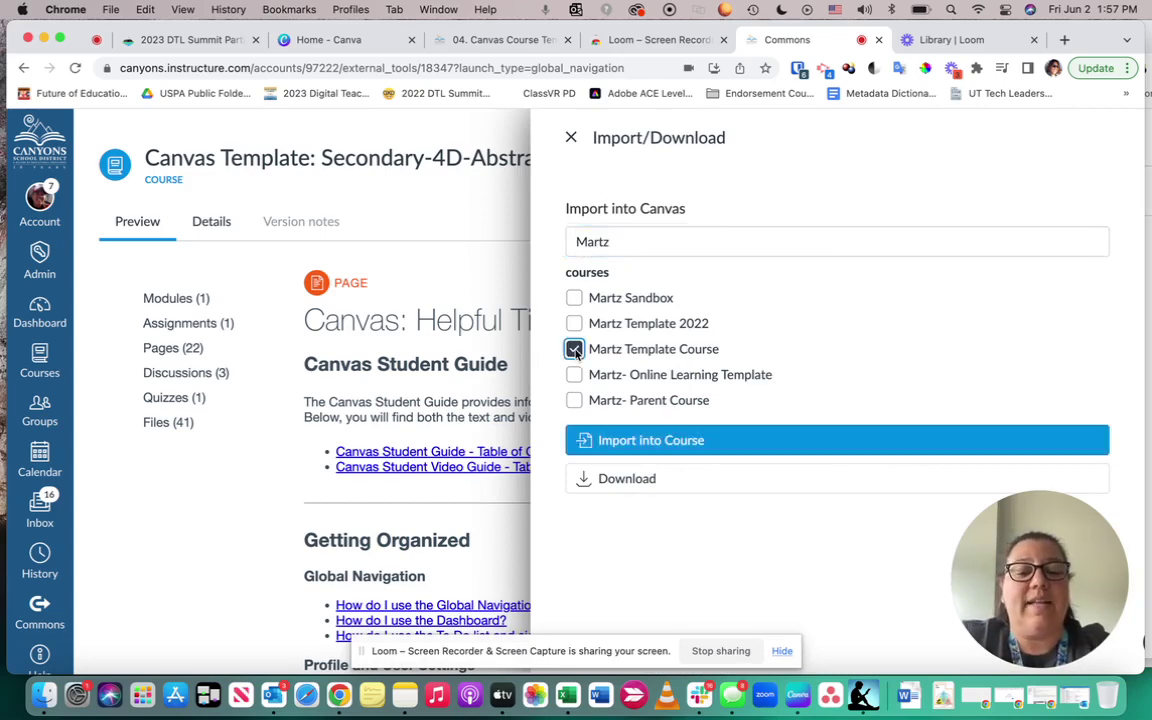
{"action": "left_click", "coordinate": [633, 444]}
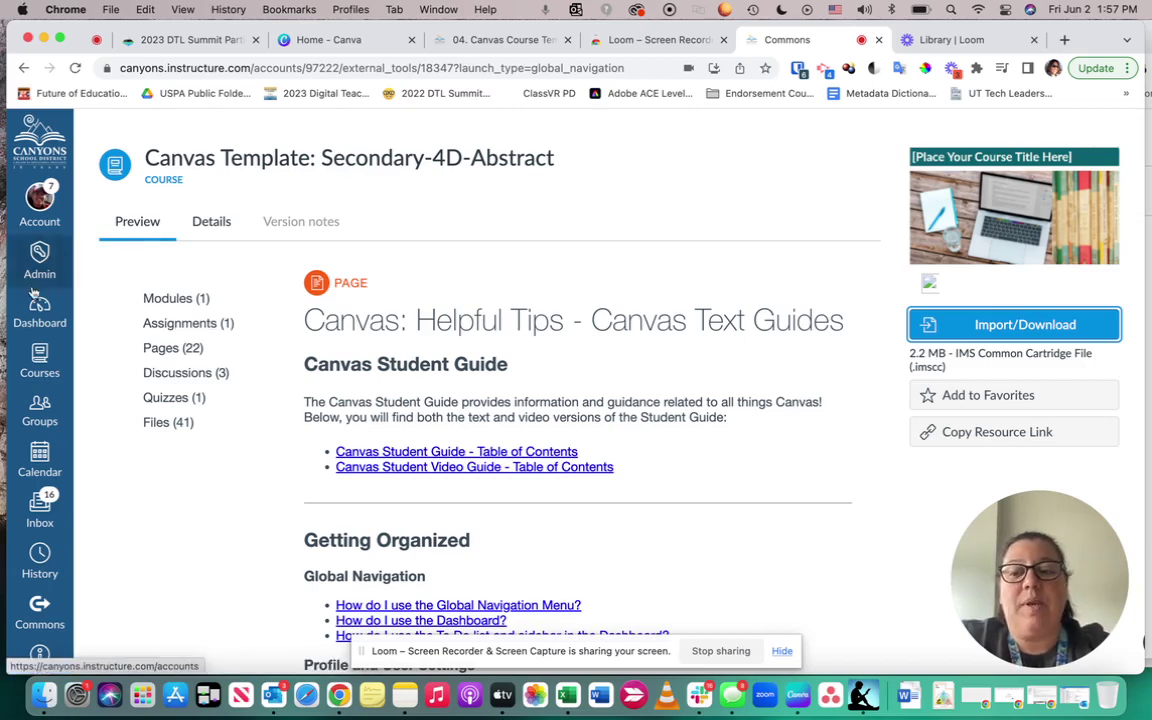
Open the instructor's unpublished "Template Course" from the dashboard and review its home page
{"action": "left_click", "coordinate": [40, 318]}
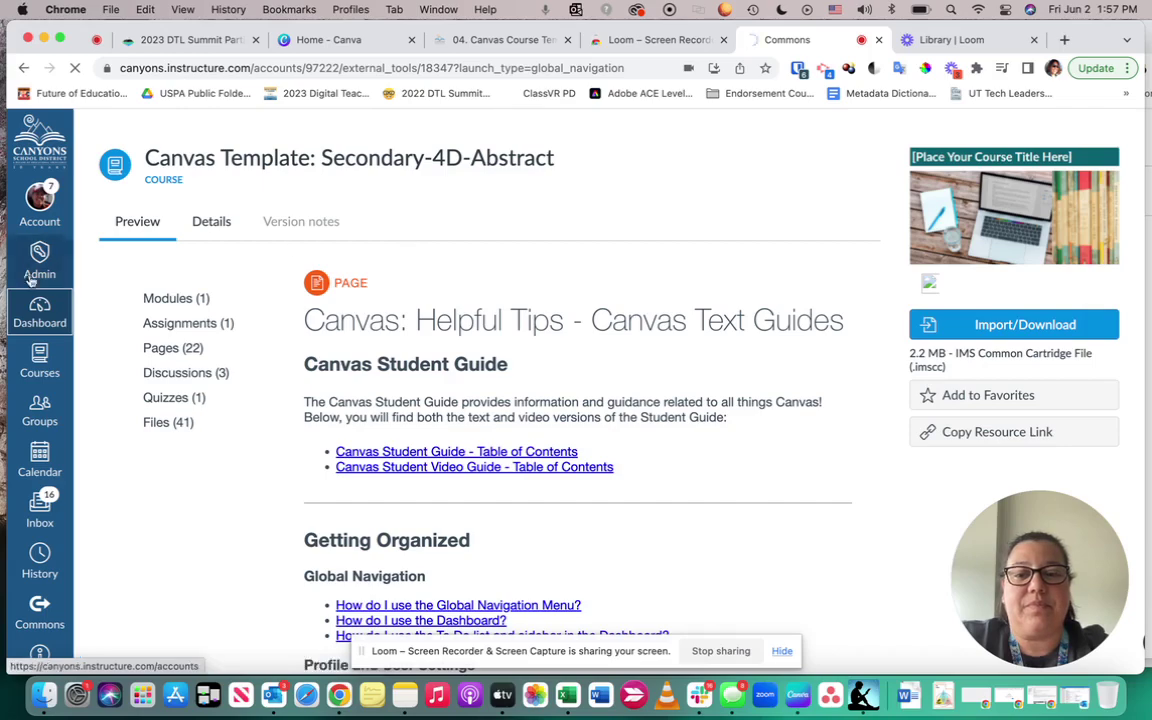
{"action": "scroll", "coordinate": [214, 347], "scroll_direction": "down", "scroll_amount": 10}
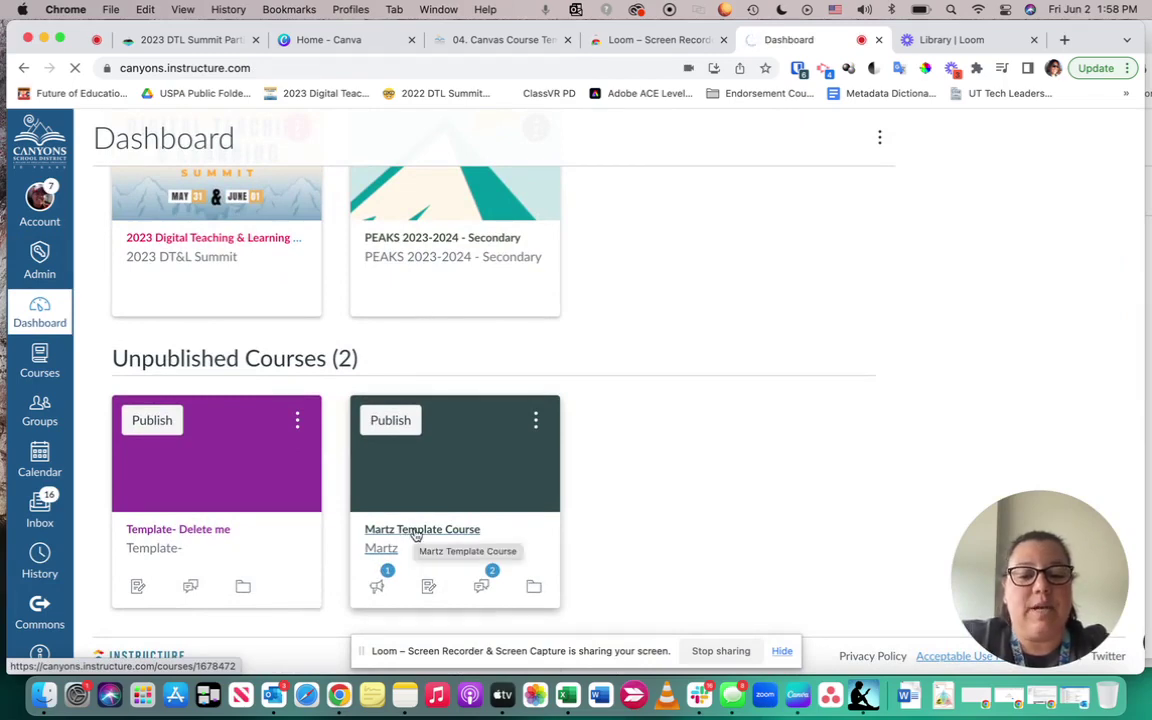
{"action": "left_click", "coordinate": [416, 535]}
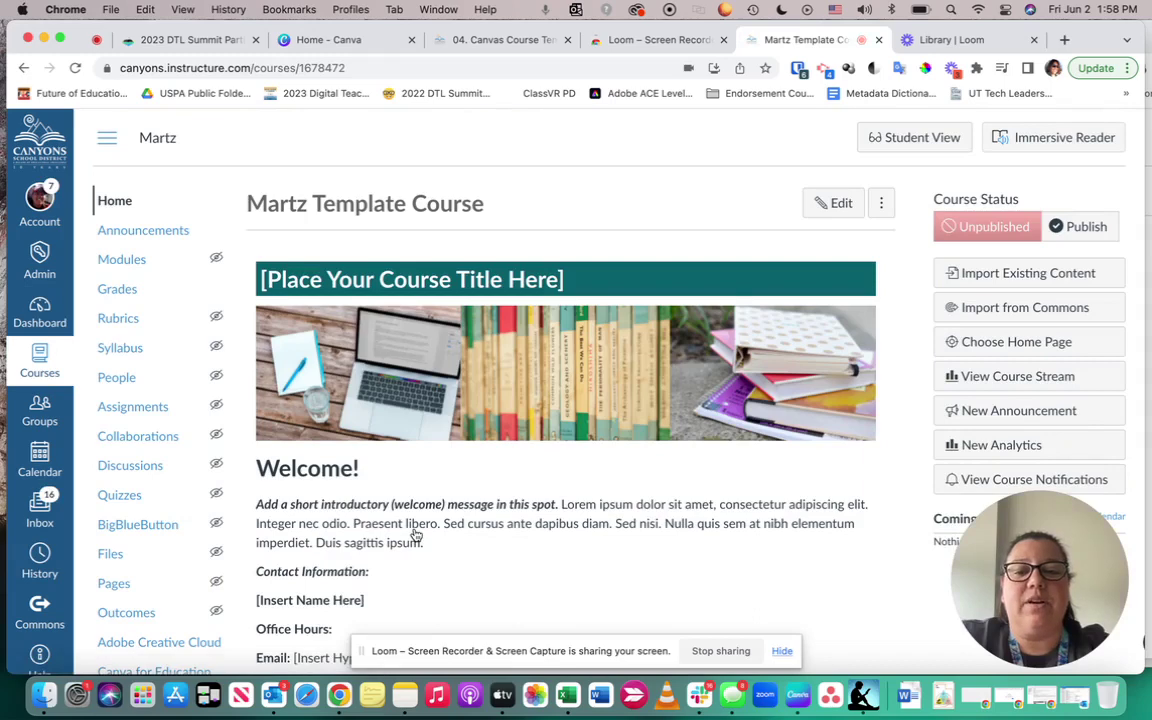
{"action": "scroll", "coordinate": [435, 337], "scroll_direction": "down", "scroll_amount": 1}
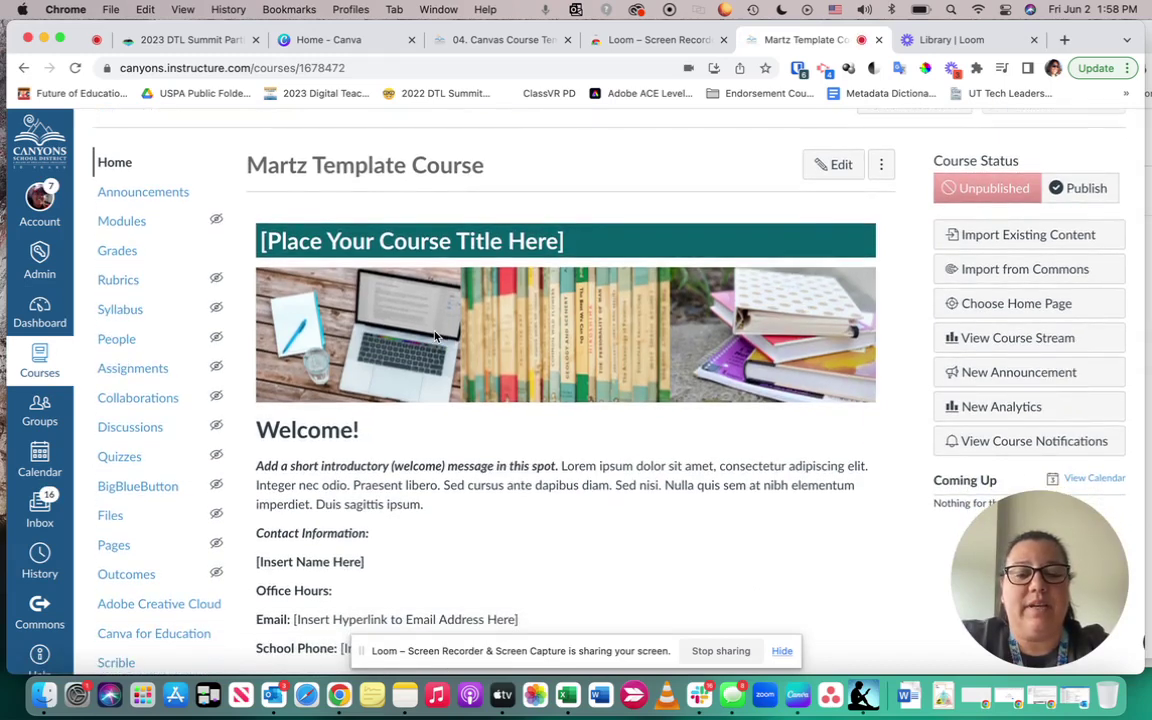
Read through the course home page from the title banner down through the welcome and contact sections to its end
{"action": "scroll", "coordinate": [435, 337], "scroll_direction": "down", "scroll_amount": 1}
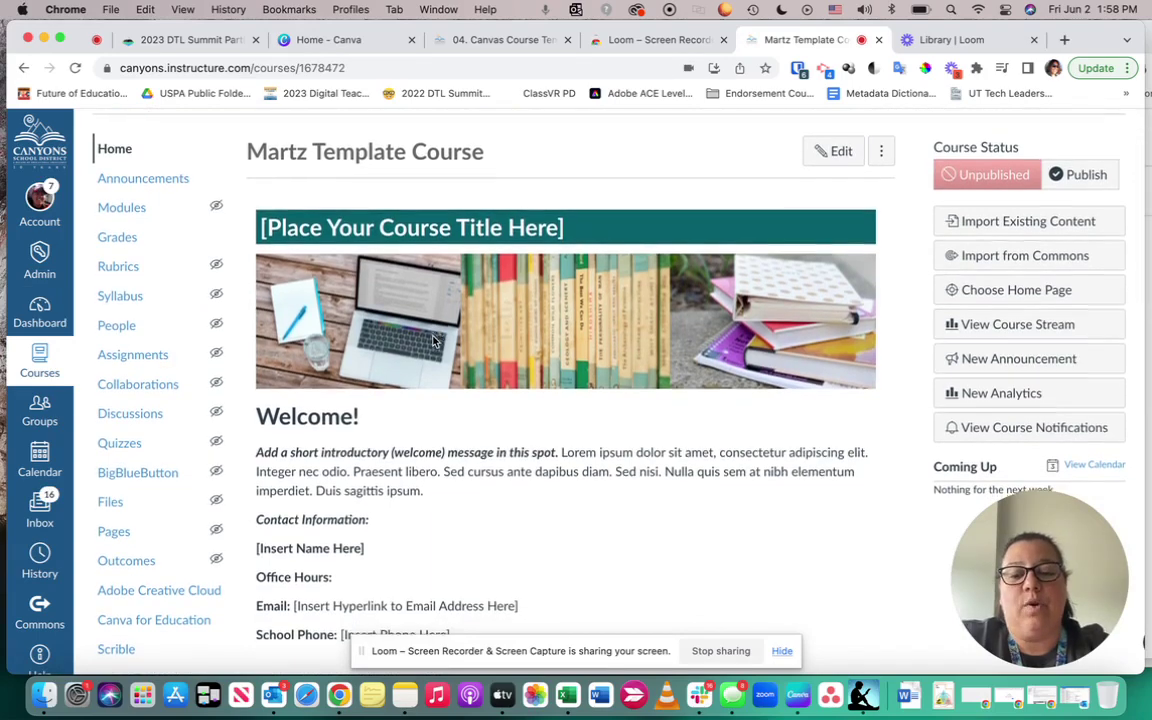
{"action": "scroll", "coordinate": [435, 337], "scroll_direction": "down", "scroll_amount": 10}
{"action": "scroll", "coordinate": [433, 336], "scroll_direction": "down", "scroll_amount": 10}
{"action": "scroll", "coordinate": [433, 336], "scroll_direction": "up", "scroll_amount": 20}
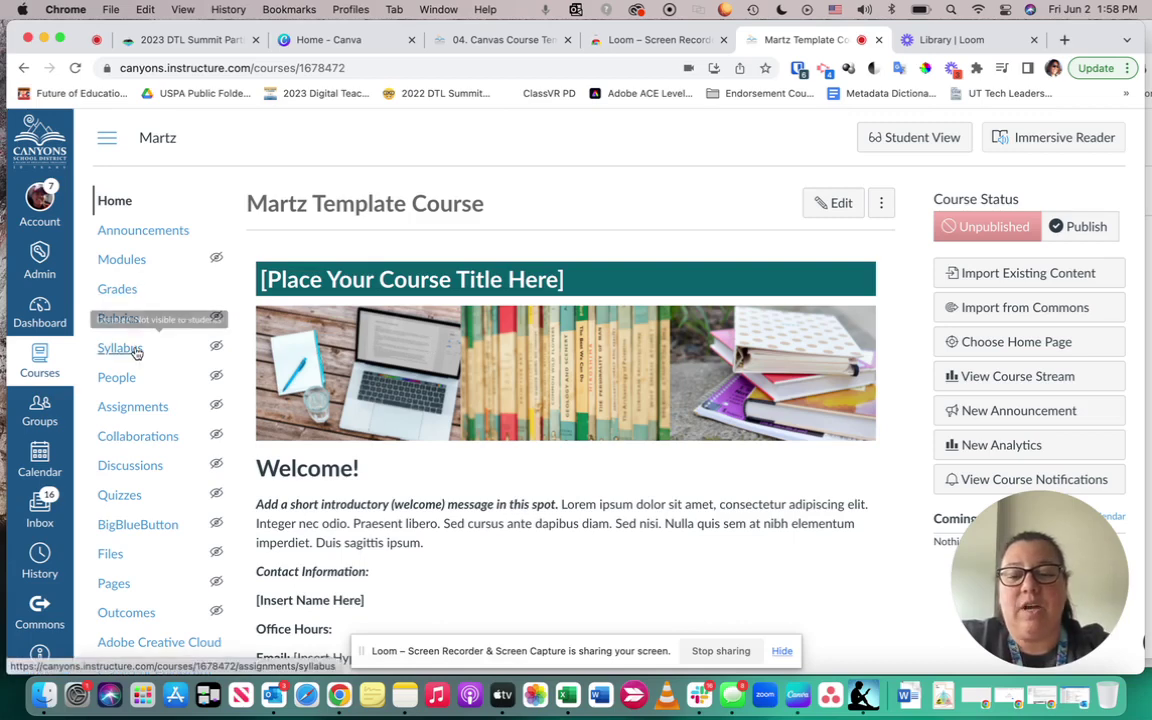
Look through the course's imported modules, including the Teacher Module (Do Not Publish), and its assignment groups
{"action": "left_click", "coordinate": [125, 260]}
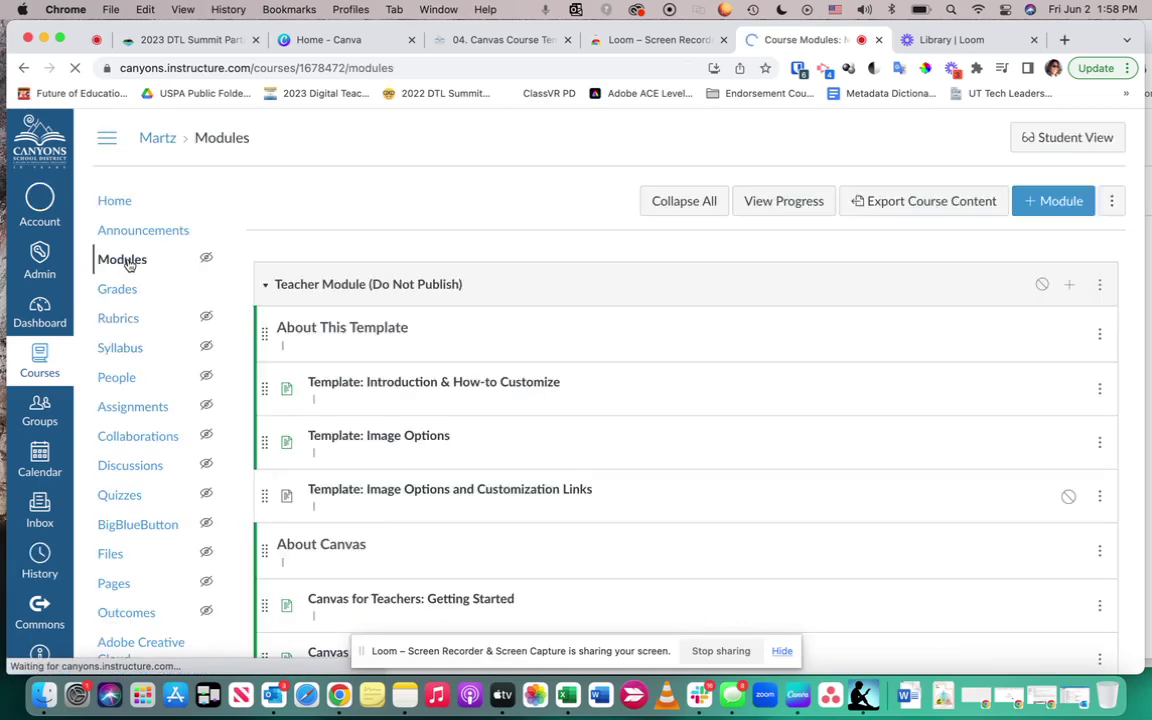
{"action": "scroll", "coordinate": [396, 280], "scroll_direction": "down", "scroll_amount": 5}
{"action": "scroll", "coordinate": [396, 280], "scroll_direction": "down", "scroll_amount": 4}
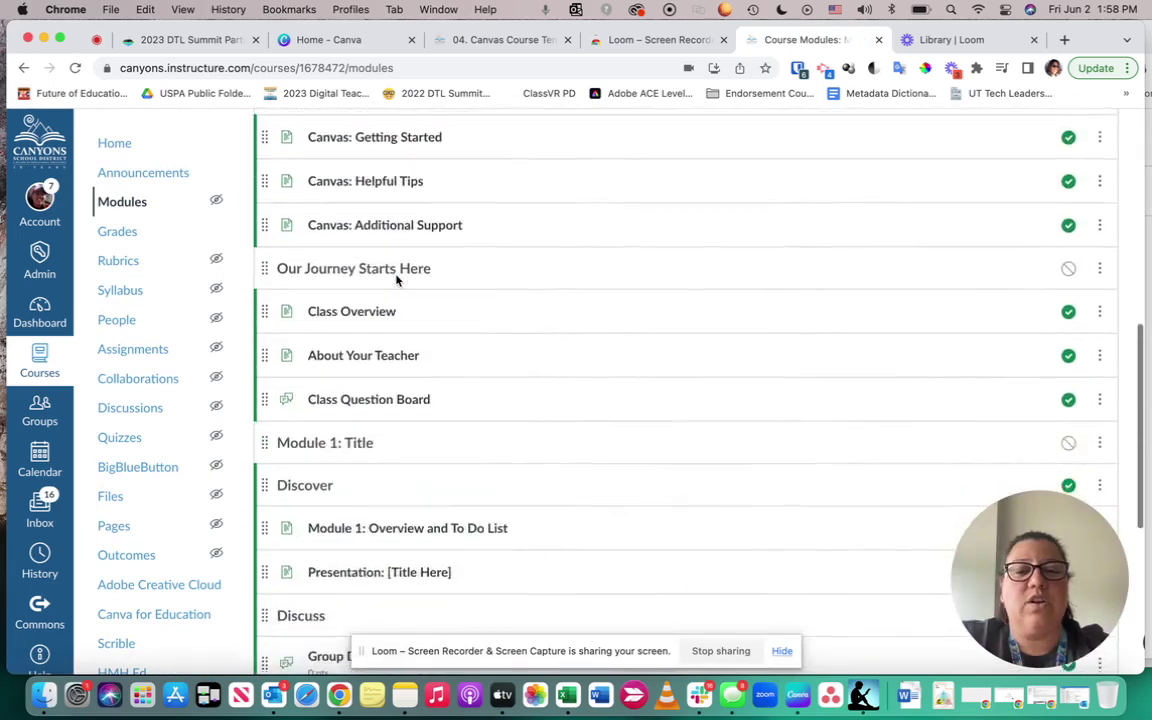
{"action": "left_click", "coordinate": [135, 351]}
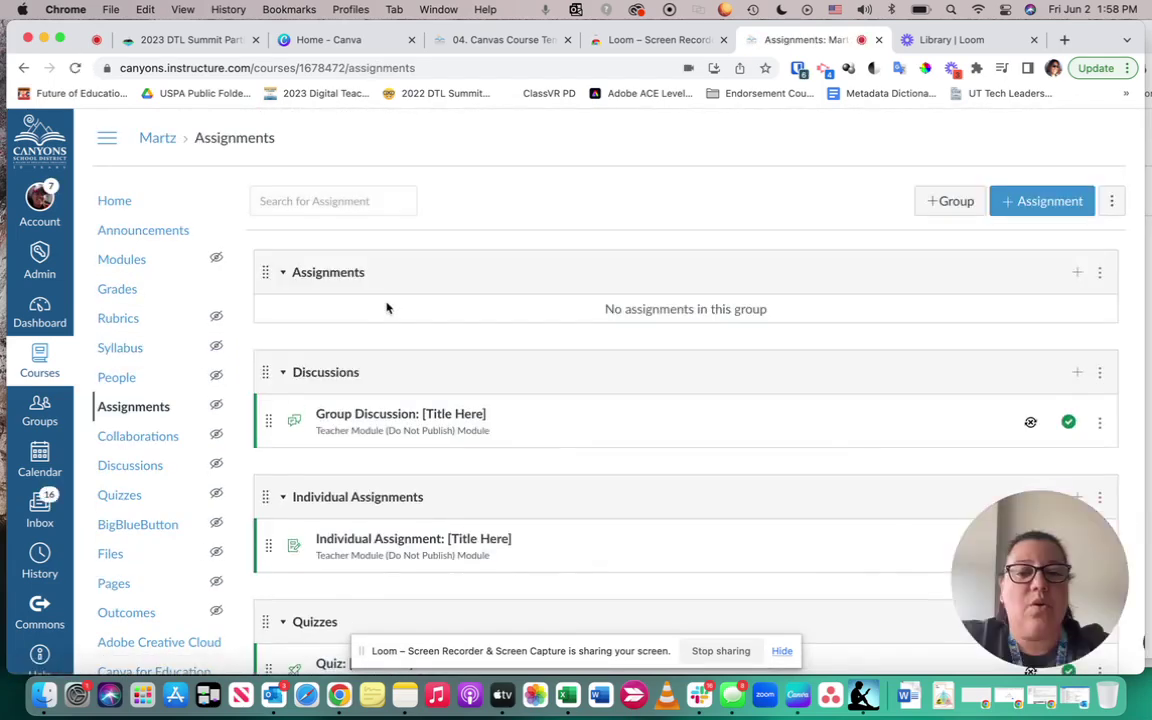
{"action": "scroll", "coordinate": [387, 308], "scroll_direction": "down", "scroll_amount": 4}
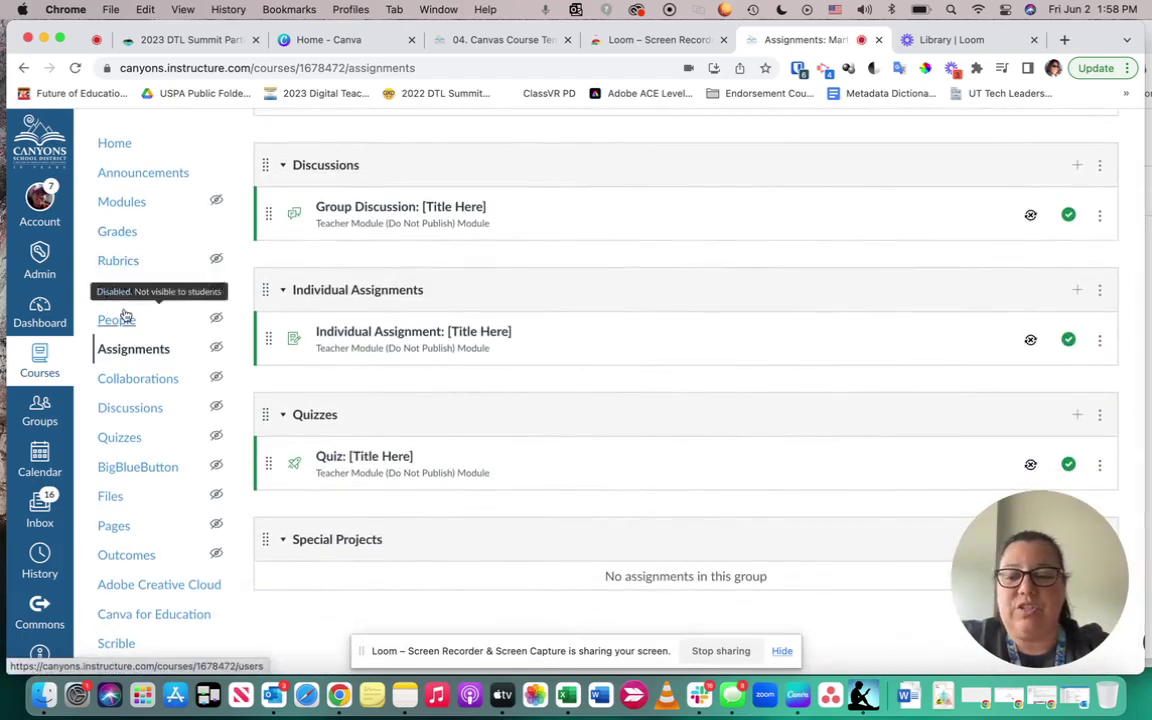
Bring up the full list of the course's pages and look through the imported pages
{"action": "left_click", "coordinate": [113, 526]}
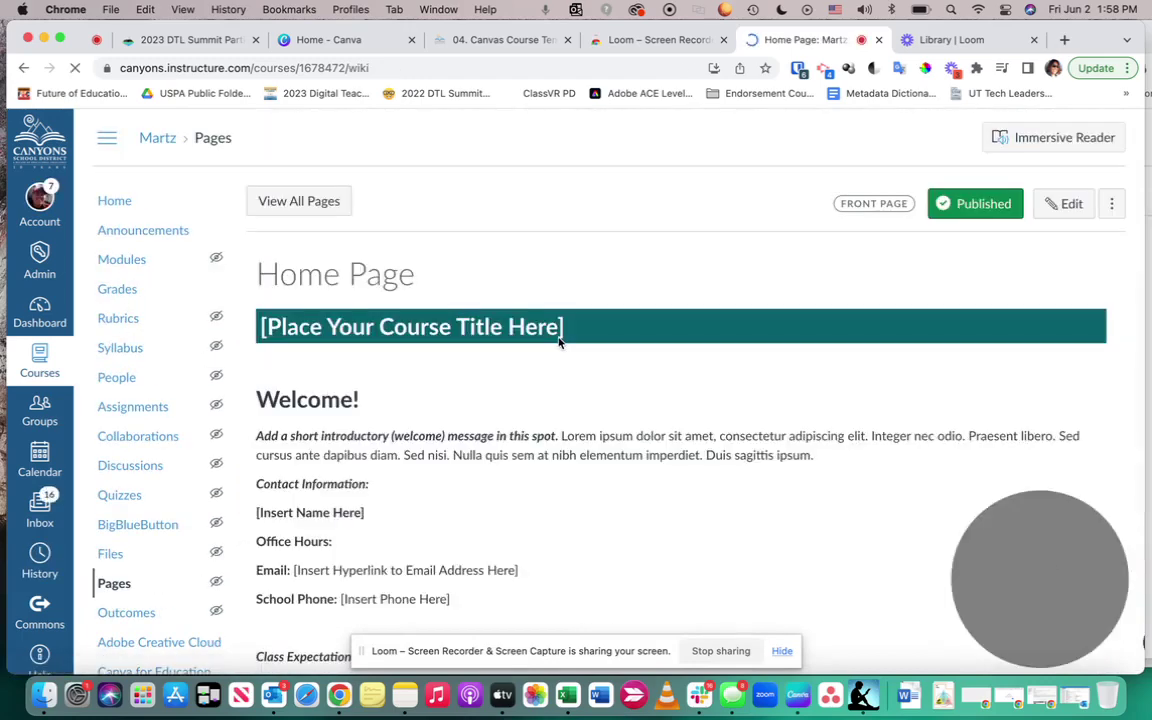
{"action": "left_click", "coordinate": [310, 203]}
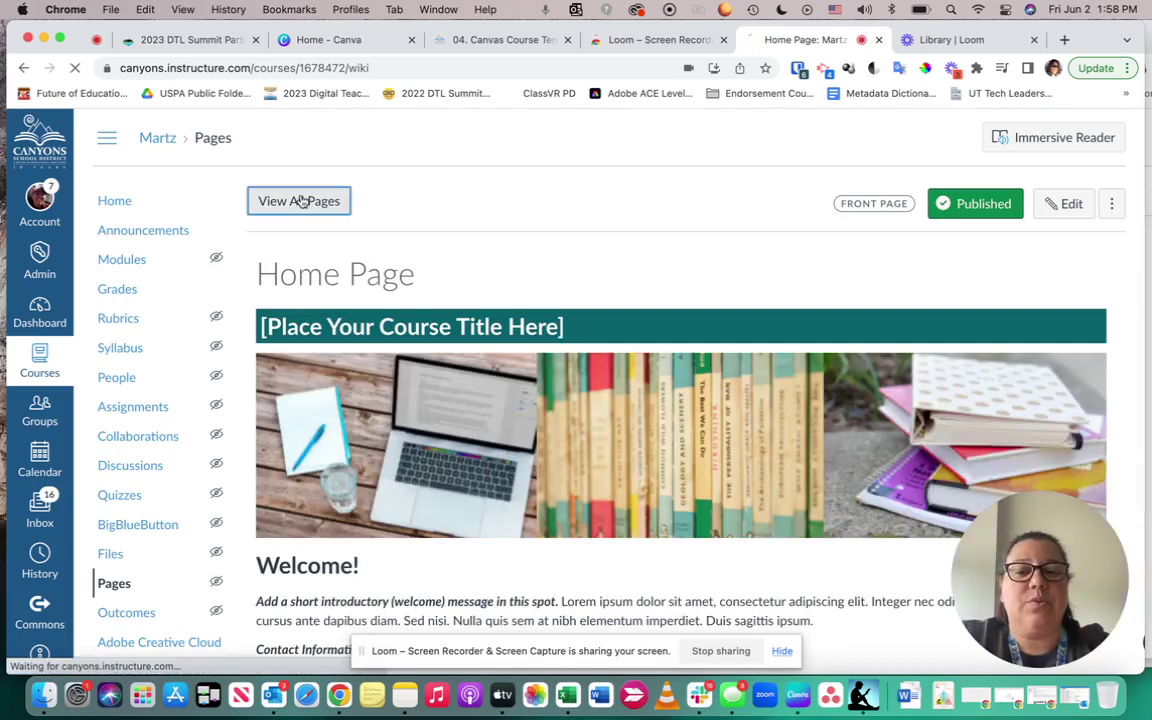
{"action": "scroll", "coordinate": [385, 262], "scroll_direction": "down", "scroll_amount": 1}
{"action": "scroll", "coordinate": [385, 262], "scroll_direction": "down", "scroll_amount": 5}
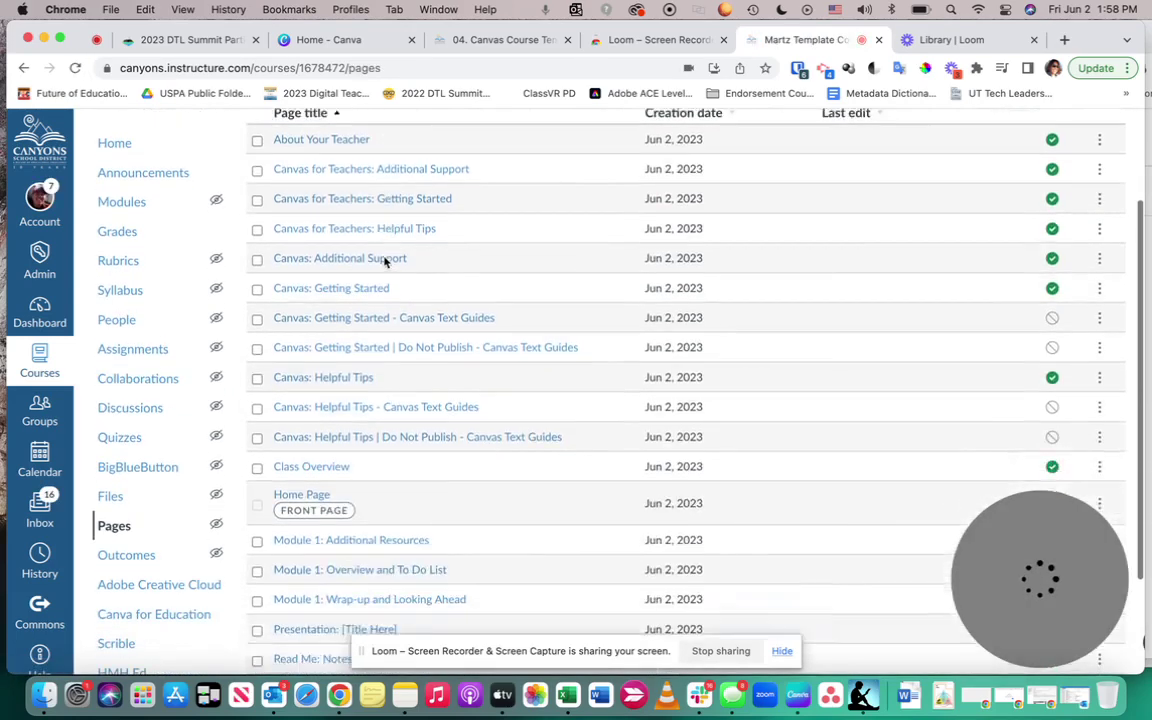